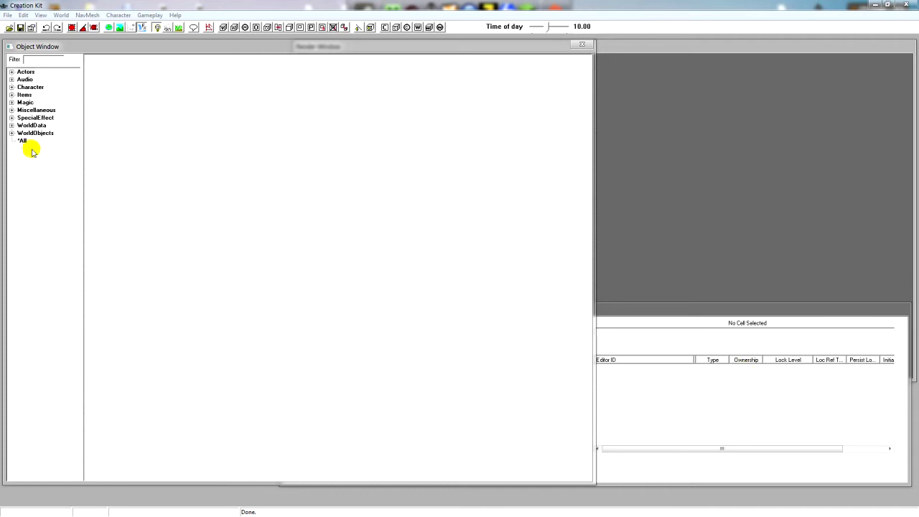
# - List all spells from the Magic category, widen the Type column and look through the spell types
pyautogui.click(24, 103)
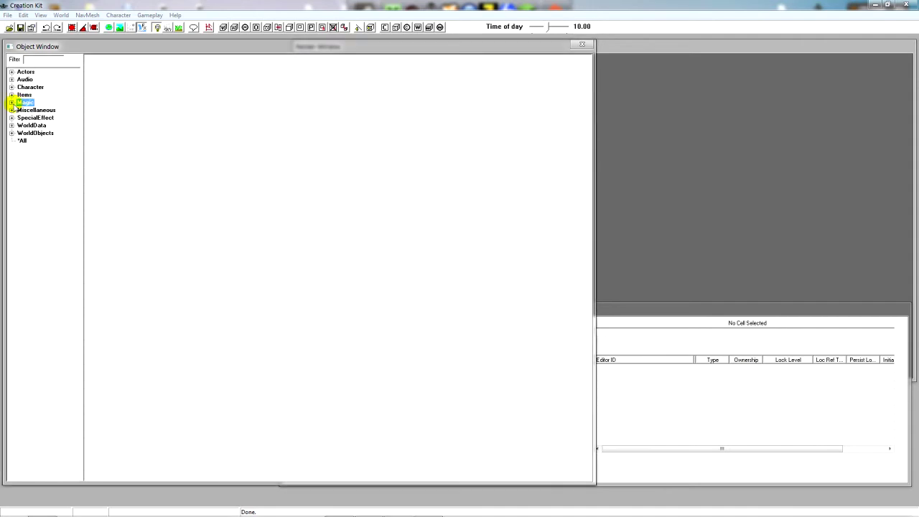
pyautogui.click(11, 103)
pyautogui.click(31, 164)
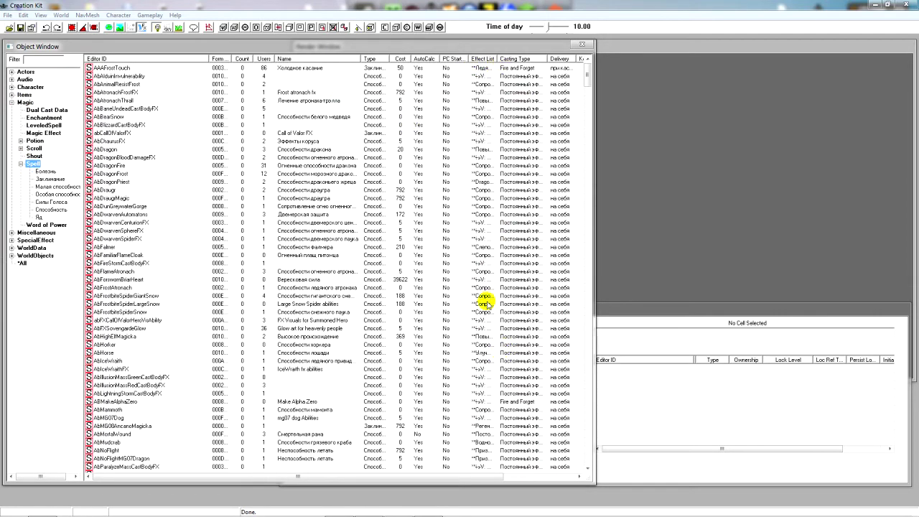
pyautogui.doubleClick(389, 60)
pyautogui.click(383, 92)
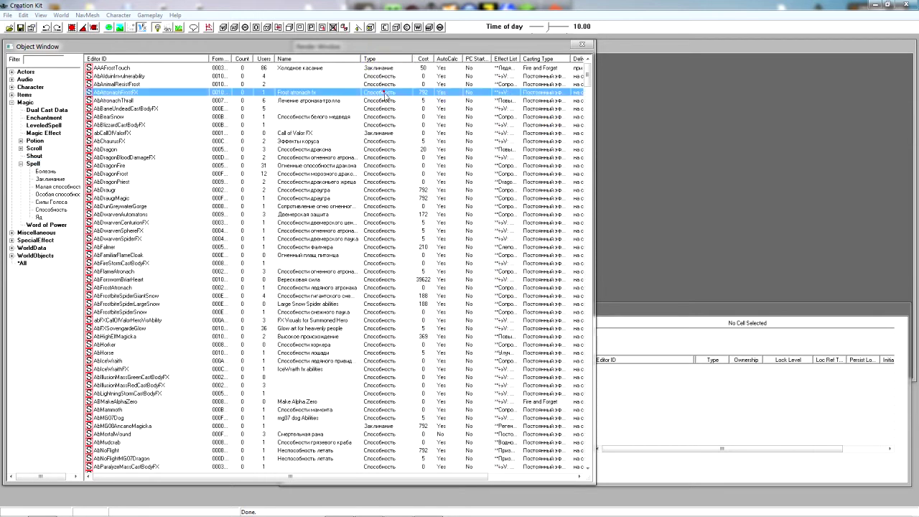
pyautogui.click(382, 134)
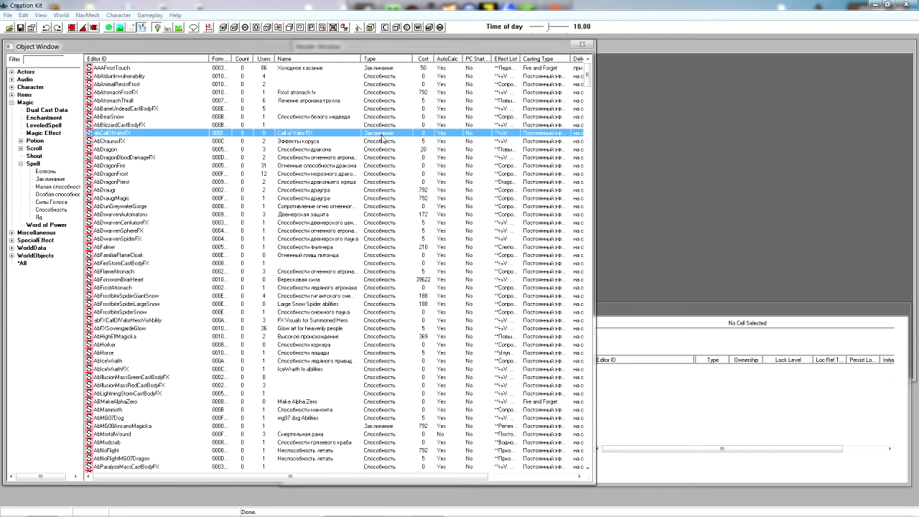
pyautogui.scroll(-20, 392, 285)
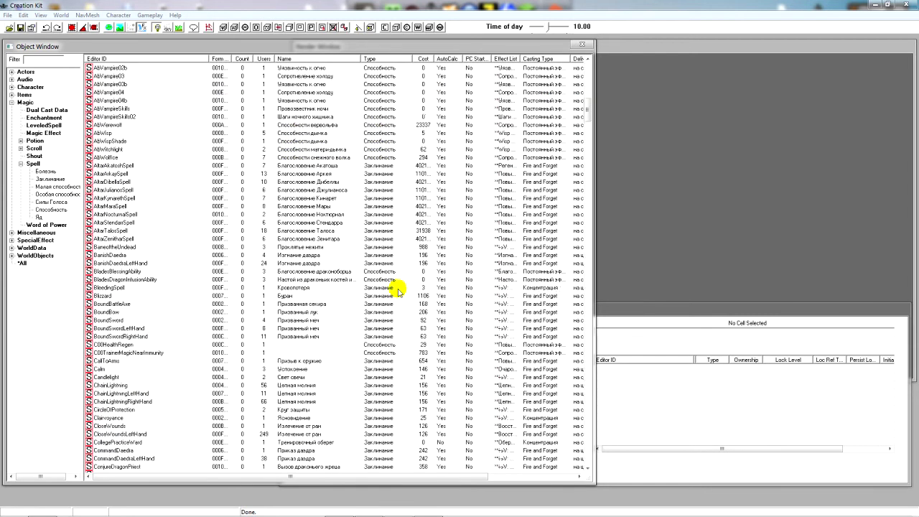
# - Restrict the spell list to the Заклинание subtype and look through its entries
pyautogui.click(52, 179)
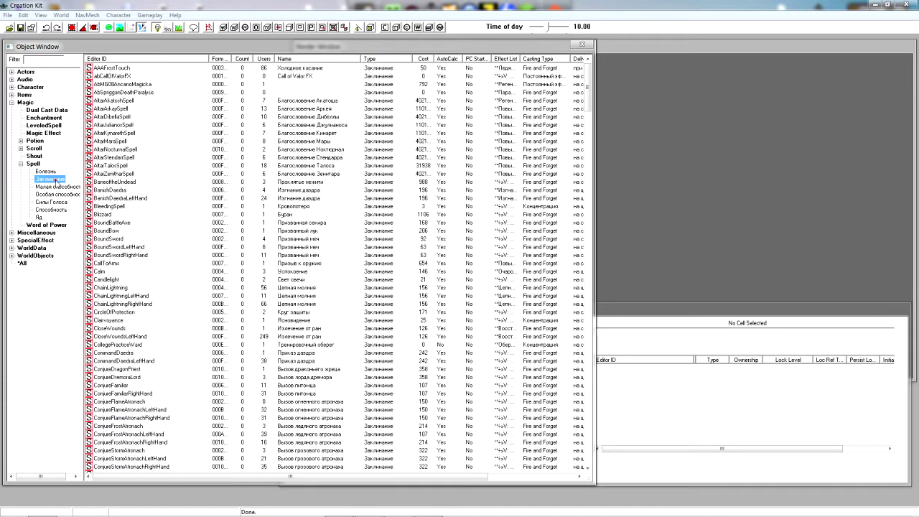
pyautogui.click(326, 183)
pyautogui.scroll(-20, 326, 184)
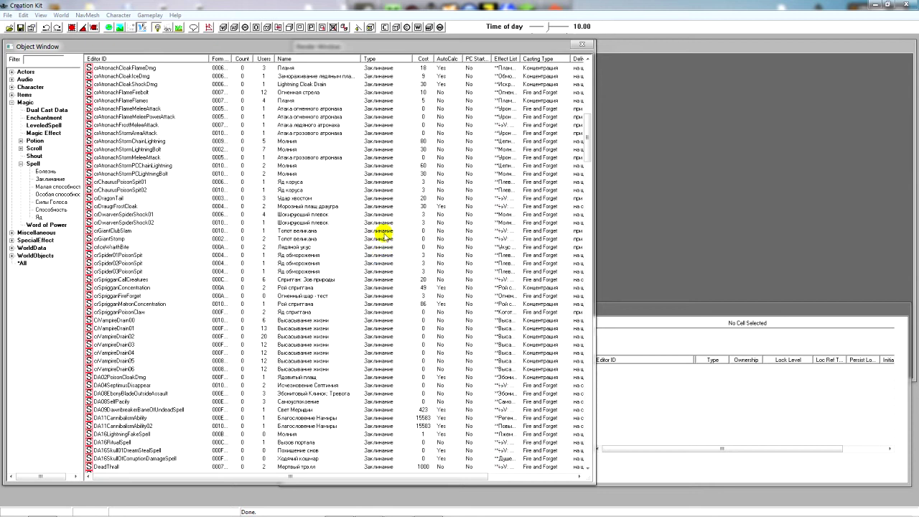
# - Open the crGiantClubSlam spell, examine its name and effect, and close it without saving changes
pyautogui.doubleClick(385, 231)
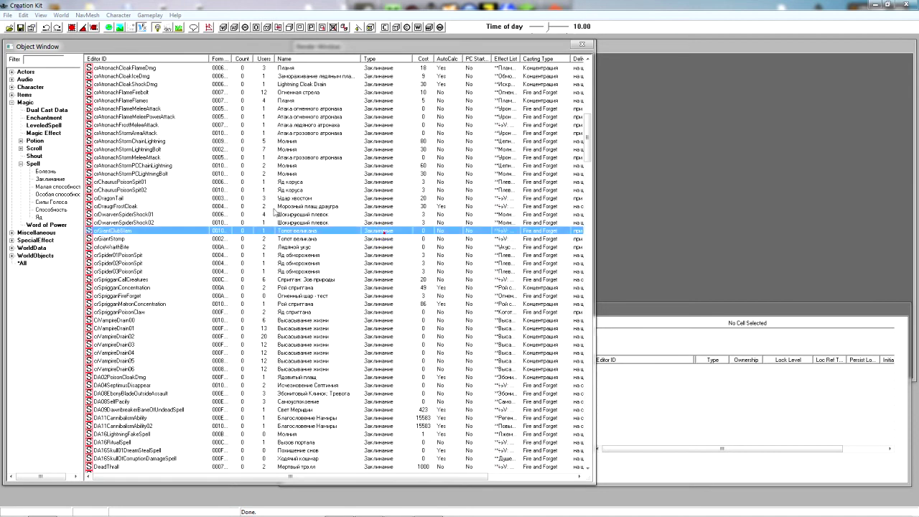
pyautogui.moveTo(347, 155); pyautogui.dragTo(272, 153)
pyautogui.click(424, 161)
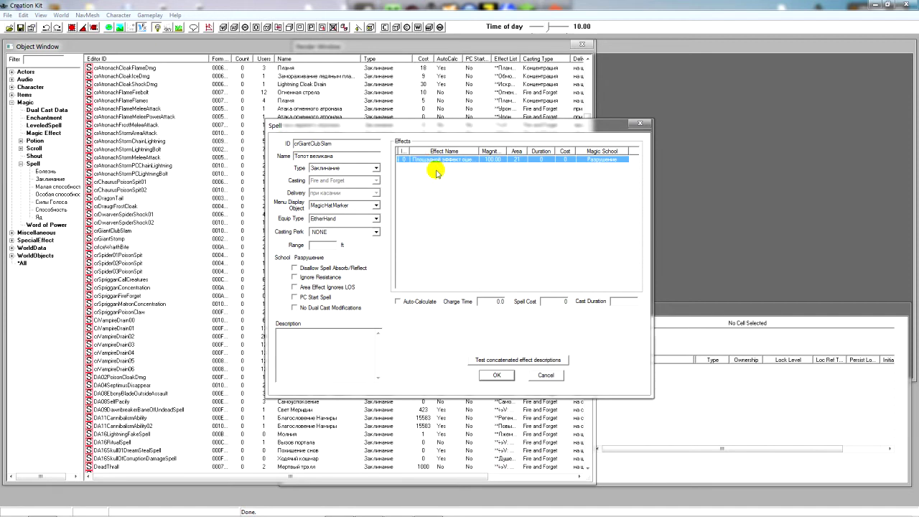
pyautogui.moveTo(379, 156); pyautogui.dragTo(194, 152)
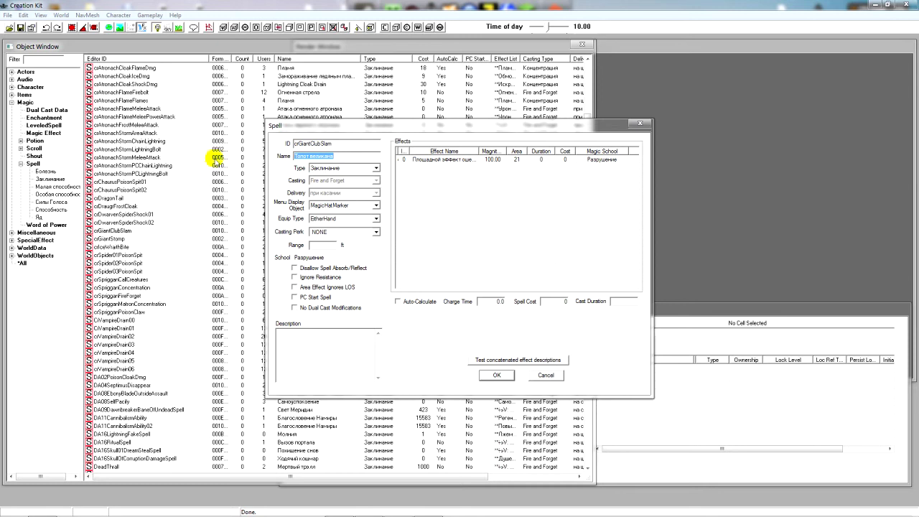
pyautogui.click(334, 155)
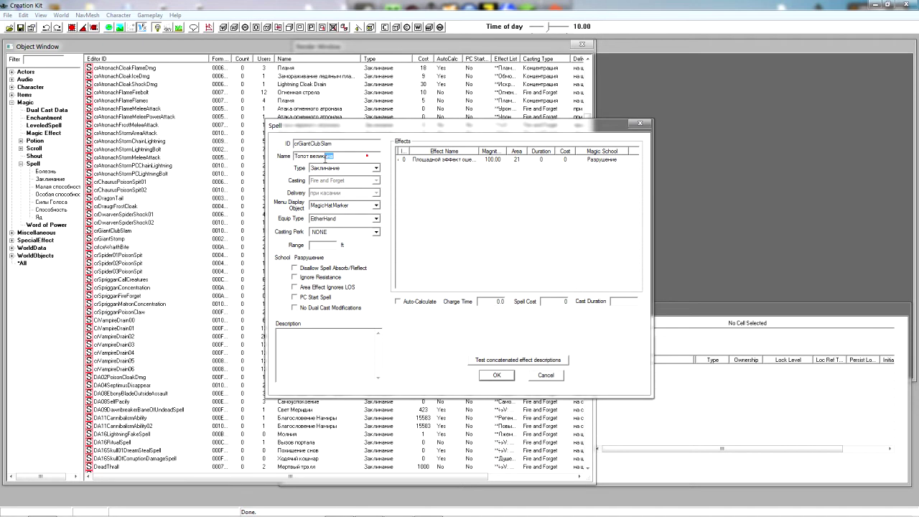
pyautogui.moveTo(368, 155); pyautogui.dragTo(183, 163)
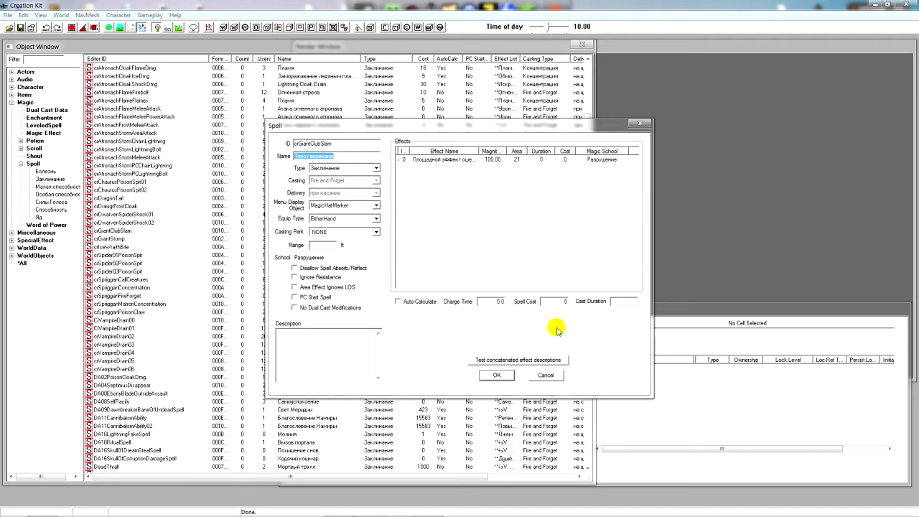
pyautogui.click(547, 375)
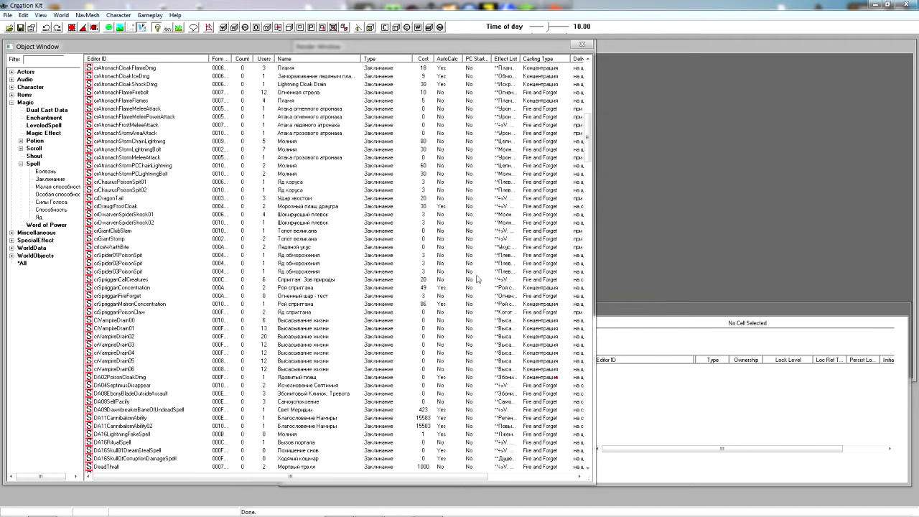
# - Sort the spells by name, open the ChainLightning spell and move its window aside as a reference
pyautogui.click(395, 208)
pyautogui.click(318, 59)
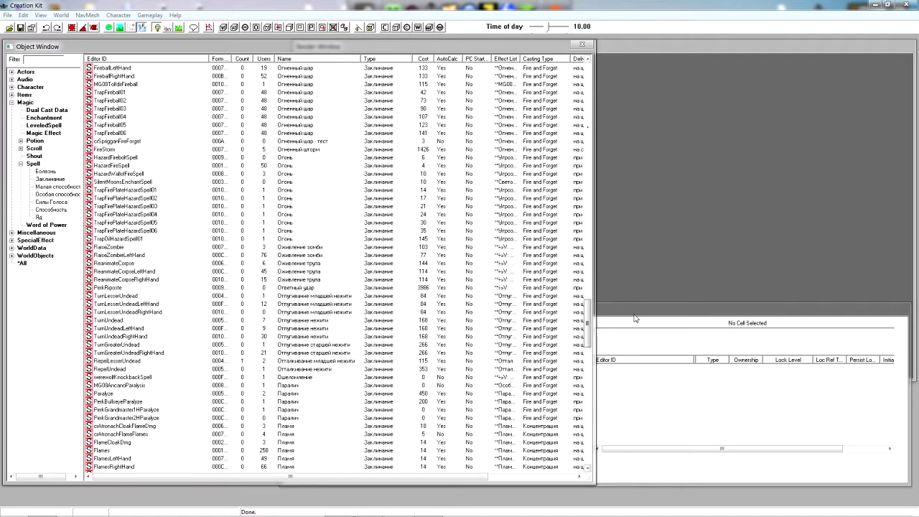
pyautogui.moveTo(590, 133); pyautogui.dragTo(630, 431)
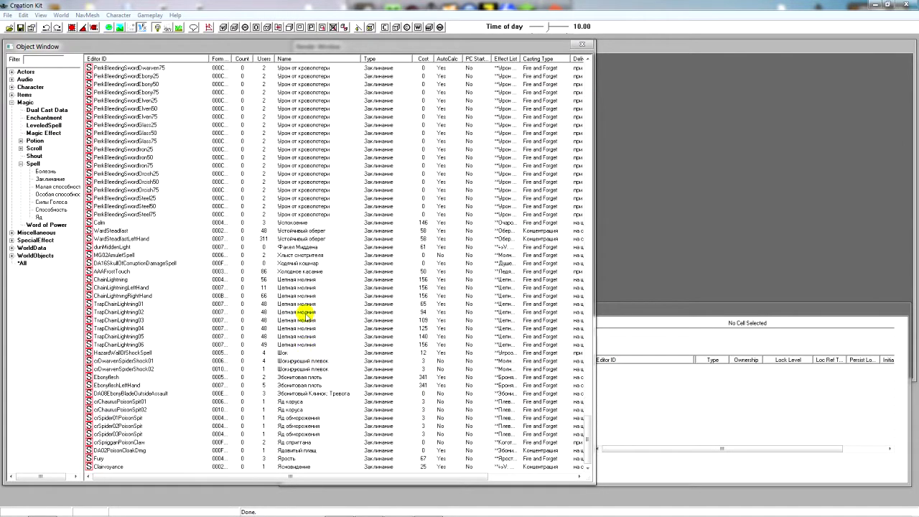
pyautogui.click(305, 314)
pyautogui.click(303, 281)
pyautogui.doubleClick(303, 285)
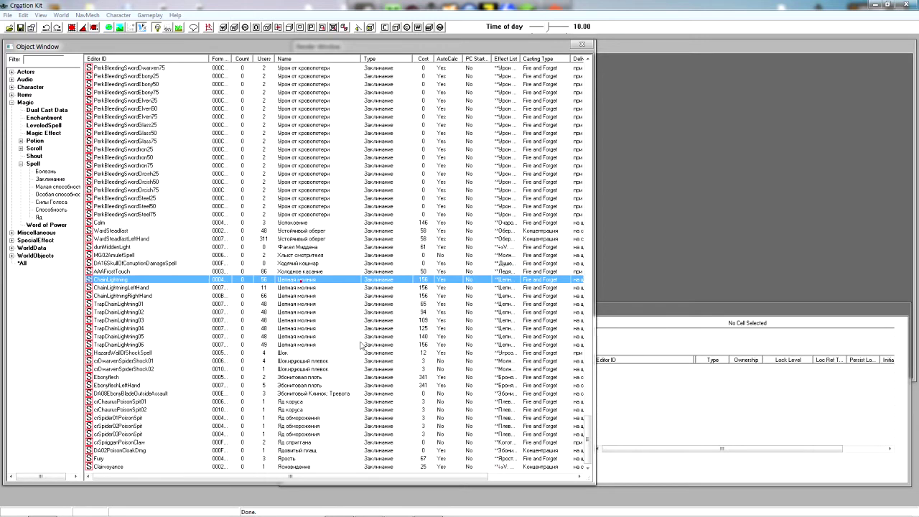
pyautogui.moveTo(534, 112); pyautogui.dragTo(737, 14)
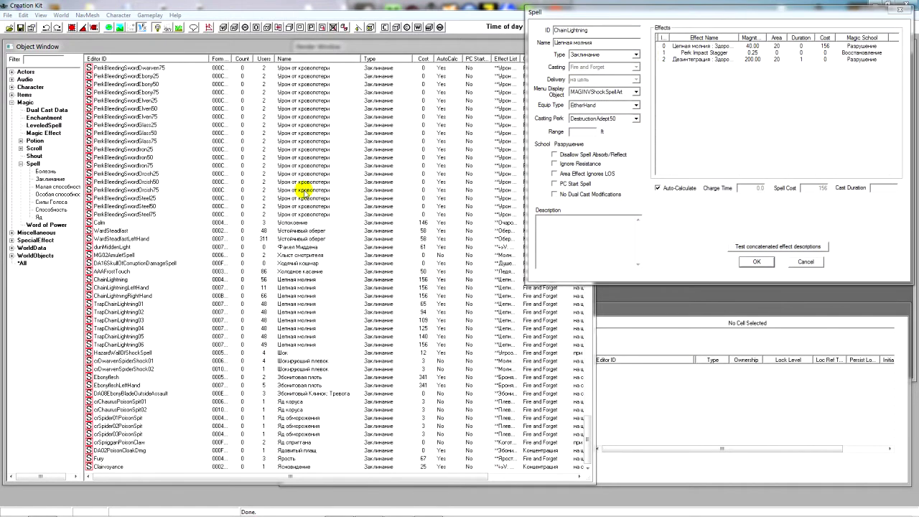
# - Create a new spell, narrow the object list and place the new spell's window beside the ChainLightning reference
pyautogui.rightClick(316, 190)
pyautogui.click(324, 197)
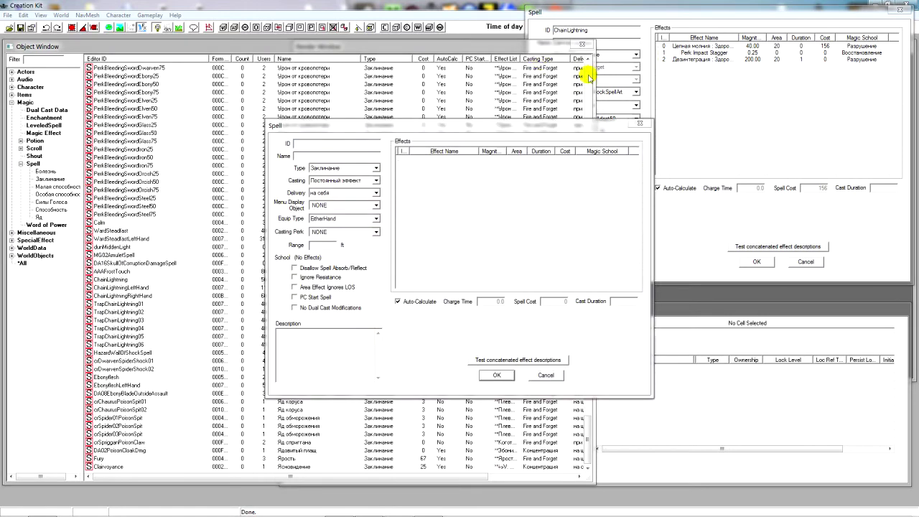
pyautogui.moveTo(593, 70); pyautogui.dragTo(522, 72)
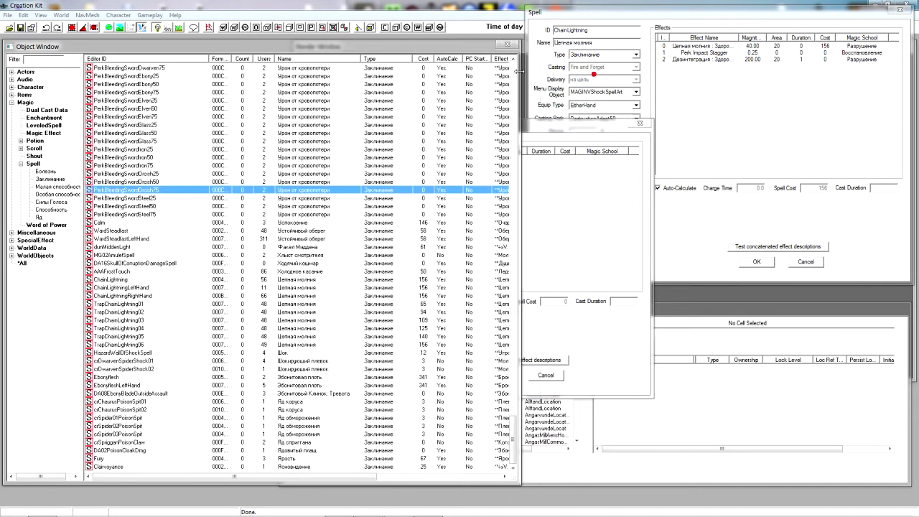
pyautogui.moveTo(553, 123); pyautogui.dragTo(414, 42)
# - Set the new spell's ID to 11Cast
pyautogui.click(209, 63)
pyautogui.write('11Свые')
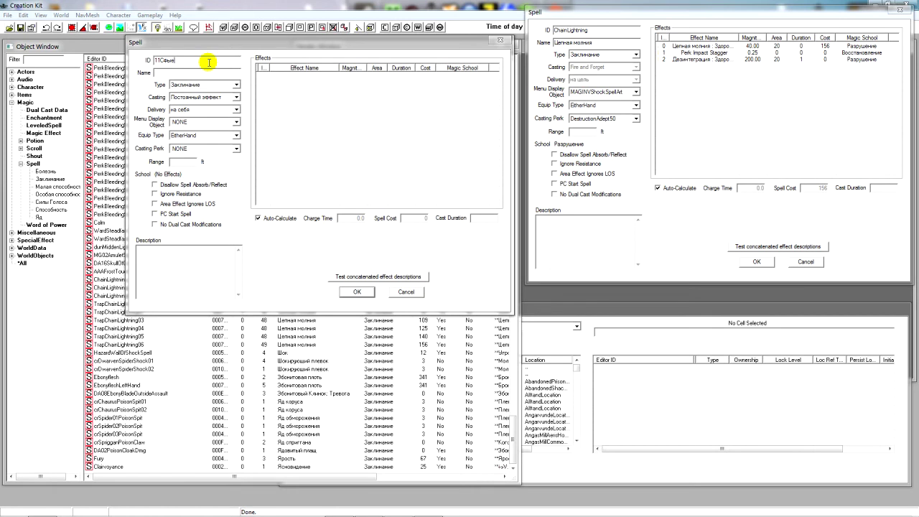
pyautogui.press('BackSpace')
pyautogui.press('BackSpace')
pyautogui.press('BackSpace')
pyautogui.press('BackSpace')
pyautogui.write('Ca')
pyautogui.write('st')
# - Name the new spell "Усиленное заклинание холода"
pyautogui.write('Усиленна')
pyautogui.press('BackSpace')
pyautogui.write('ое зал')
pyautogui.write('кинание холода')
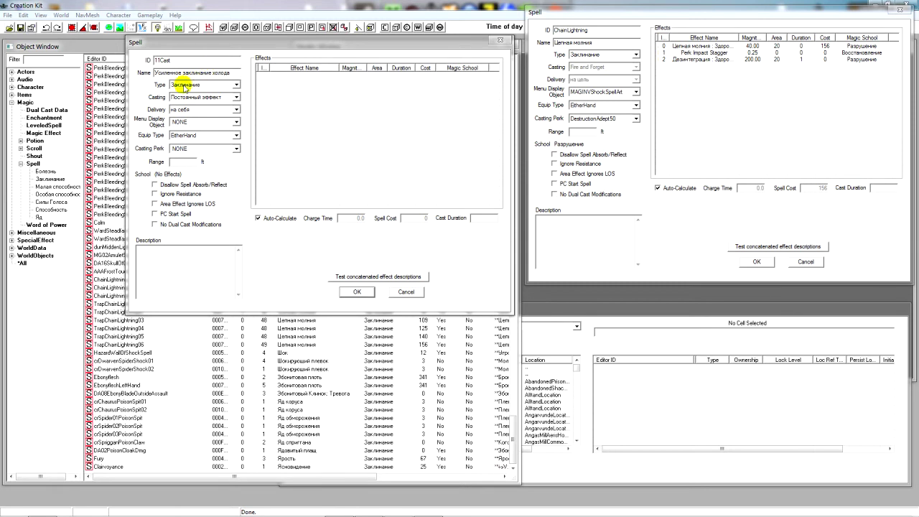
# - Review the spell types, keep the new spell's type as Заклинание and set its casting to Концентрация
pyautogui.click(184, 85)
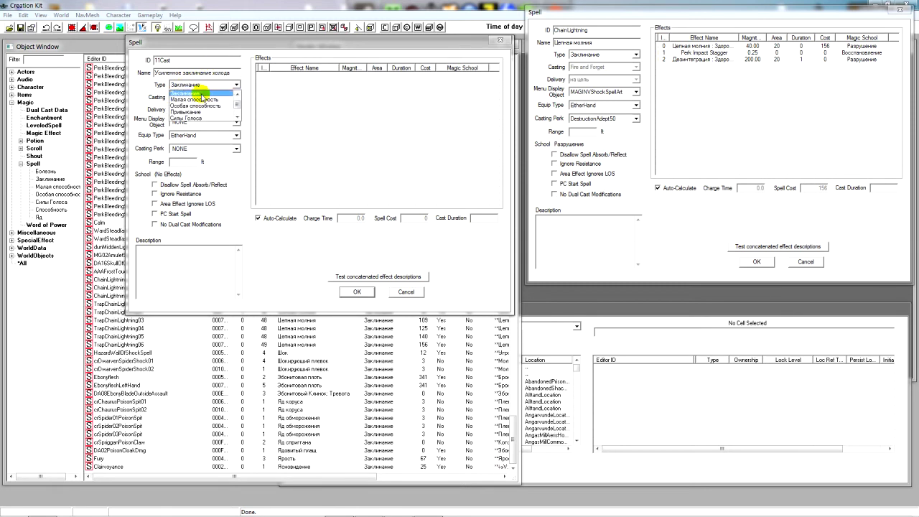
pyautogui.scroll(-2, 203, 115)
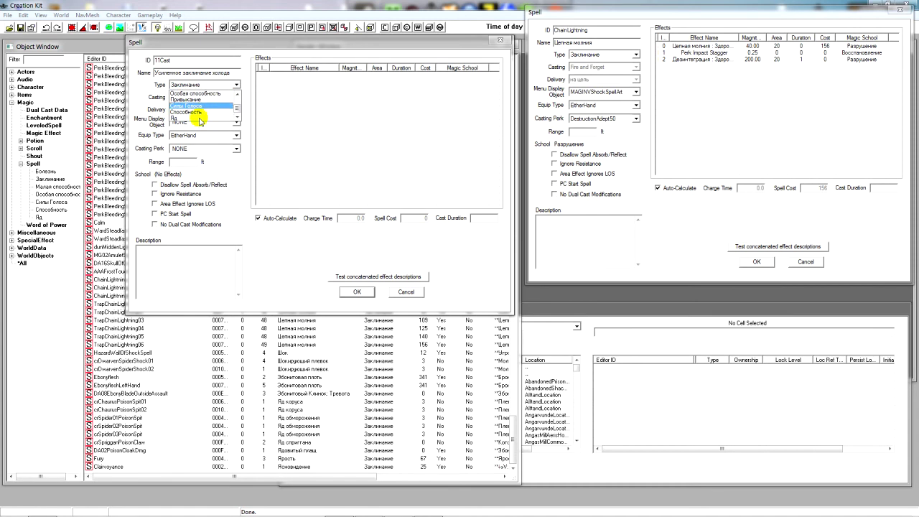
pyautogui.scroll(3, 201, 115)
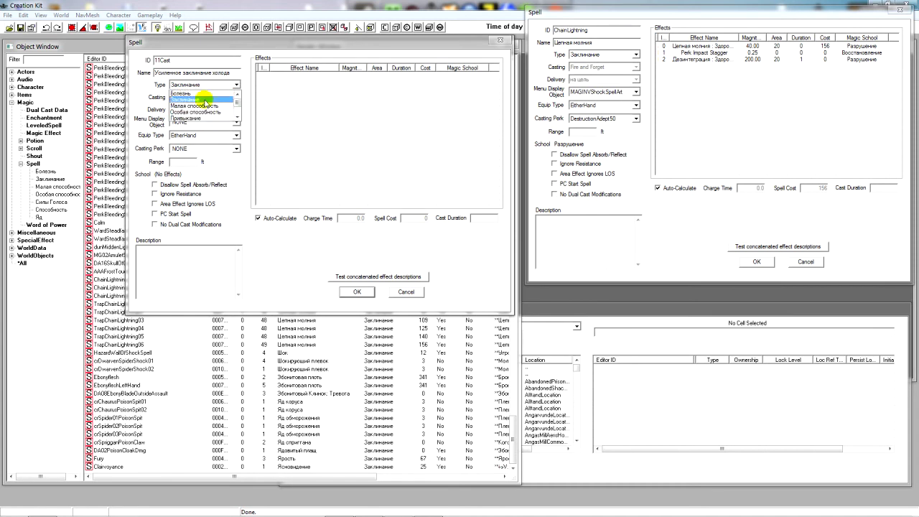
pyautogui.click(201, 100)
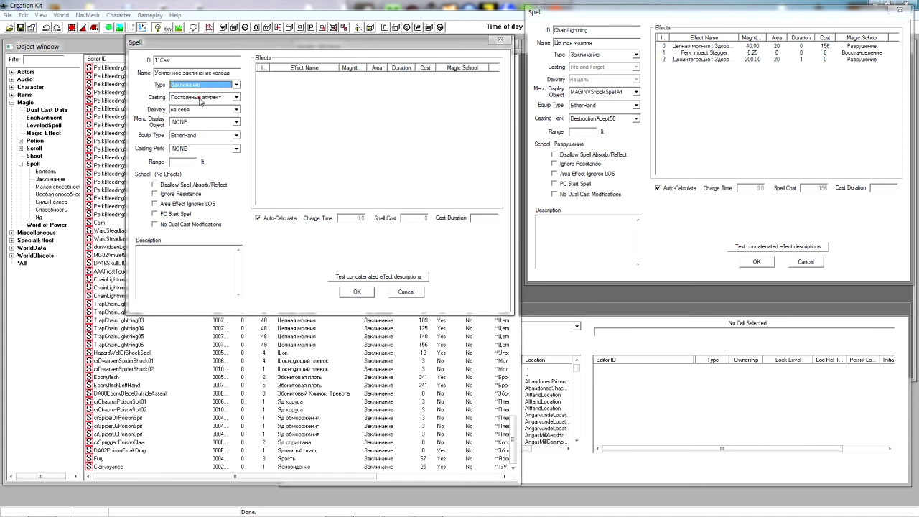
pyautogui.click(201, 98)
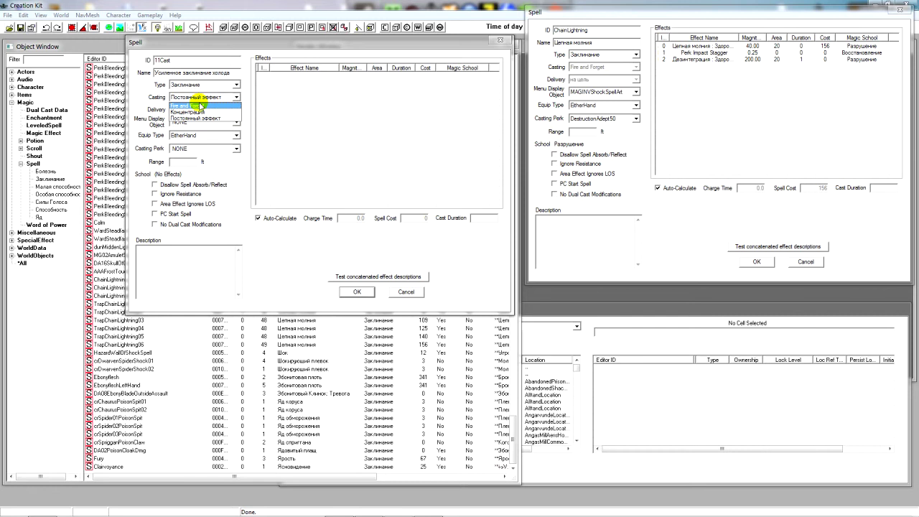
pyautogui.click(201, 111)
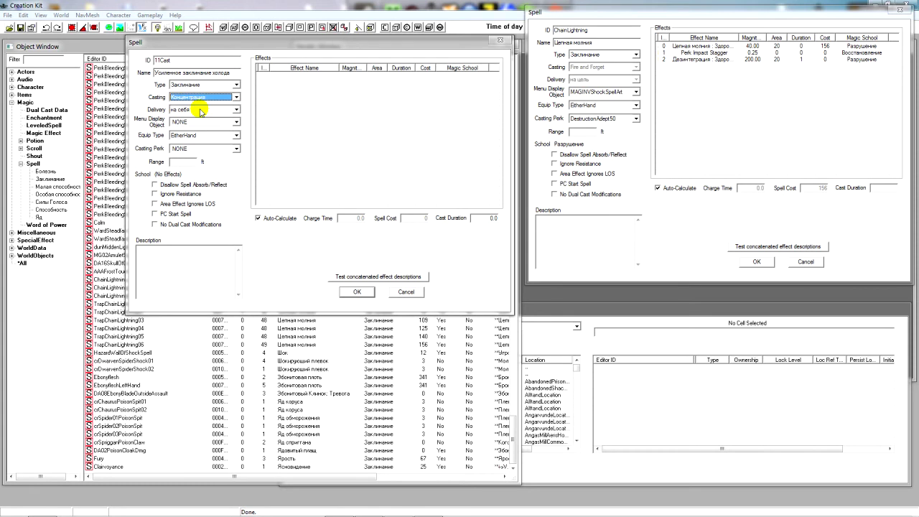
# - Compare the delivery options for the new spell and set its delivery to the last of the three "на цель" entries
pyautogui.click(201, 111)
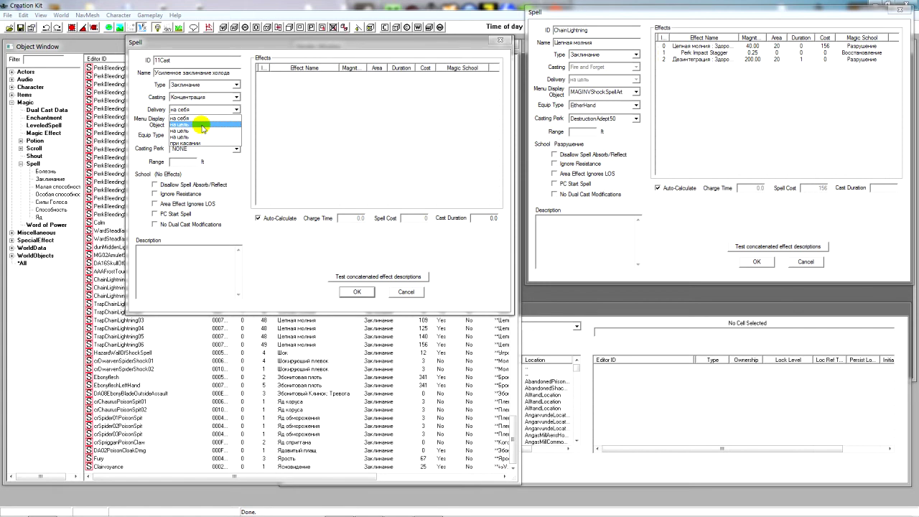
pyautogui.press('Down')
pyautogui.press('Down')
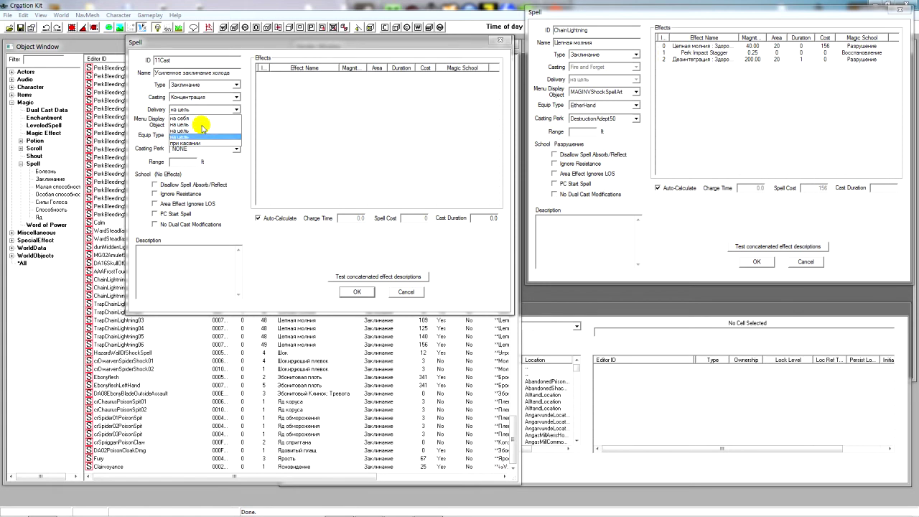
pyautogui.press('Up')
pyautogui.press('Up')
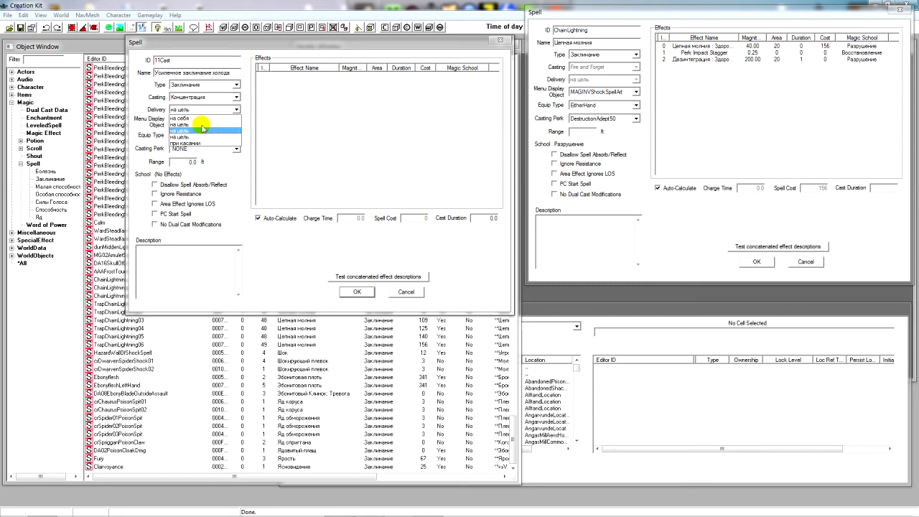
pyautogui.press('Down')
pyautogui.press('Down')
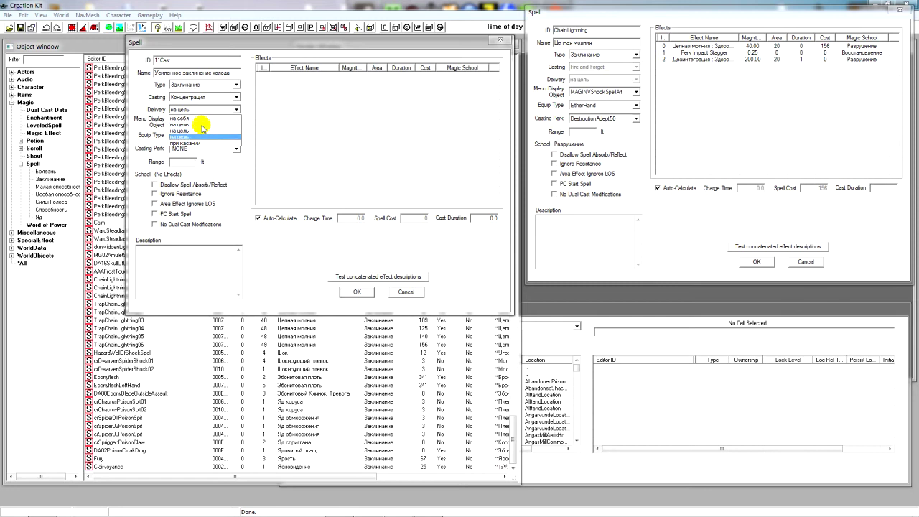
pyautogui.press('Up')
pyautogui.press('Down')
pyautogui.press('Up')
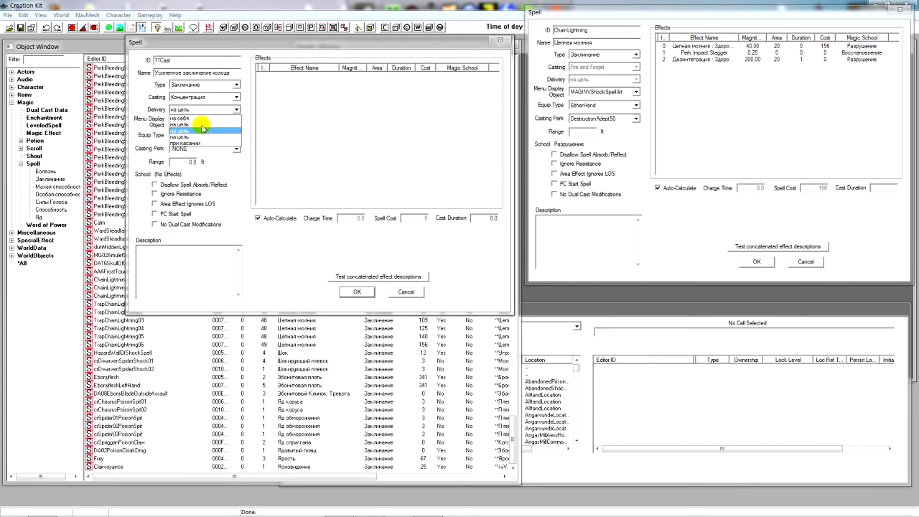
pyautogui.press('Up')
pyautogui.press('Up')
pyautogui.press('Down')
pyautogui.press('Down')
pyautogui.press('Down')
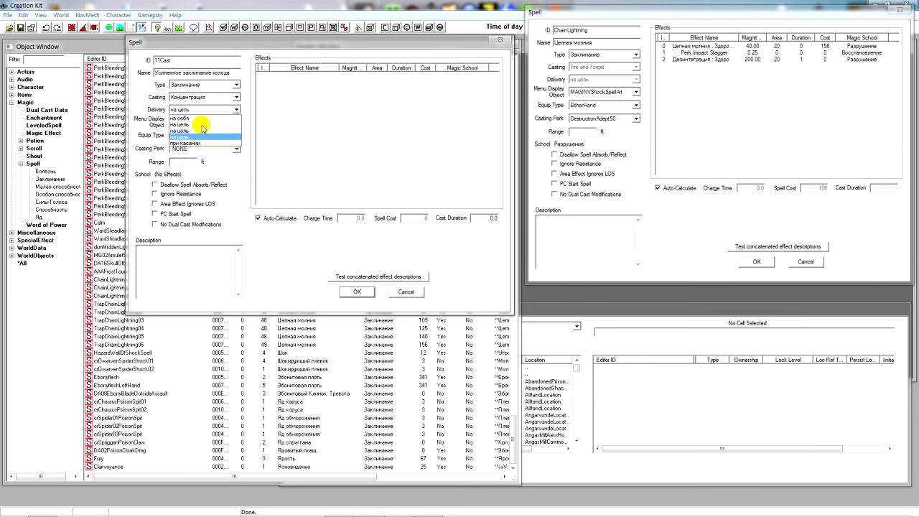
pyautogui.press('Down')
pyautogui.press('Up')
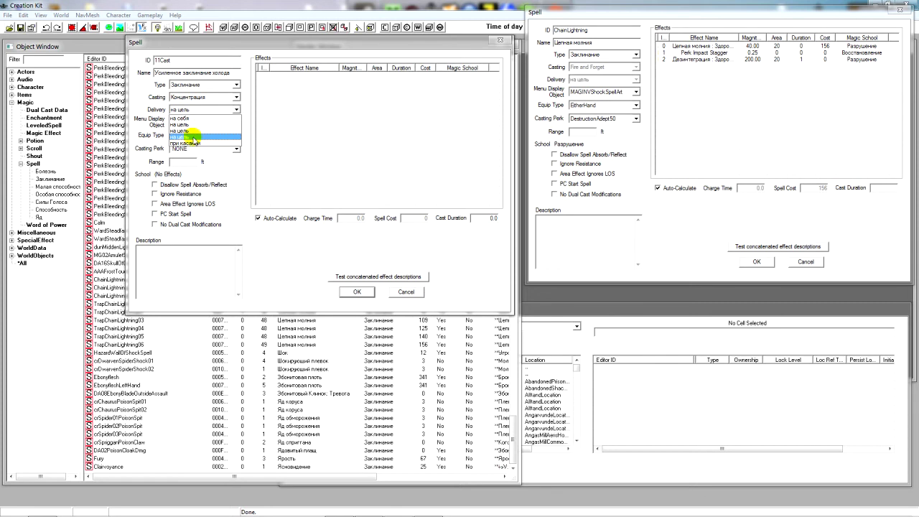
pyautogui.click(193, 136)
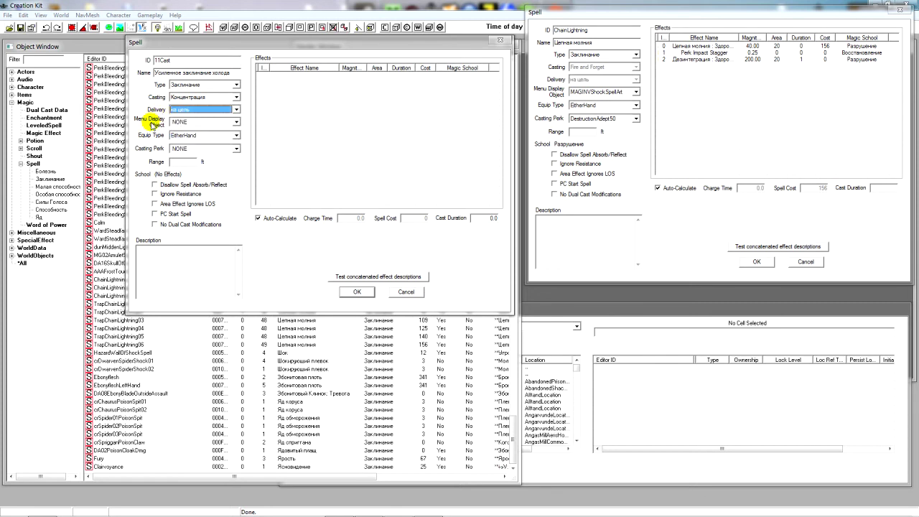
# - Set the new spell's menu display object to MAGINVShoutFrost
pyautogui.click(208, 124)
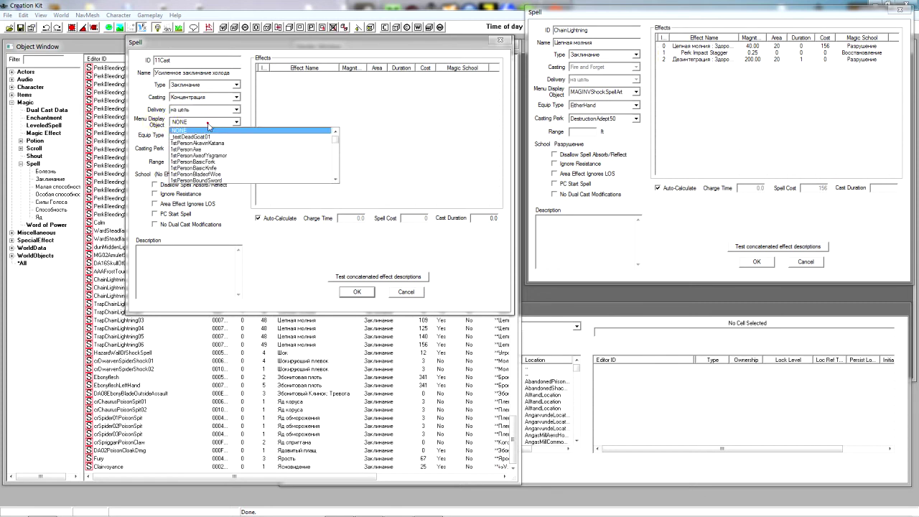
pyautogui.click(207, 123)
pyautogui.click(207, 123)
pyautogui.click(333, 143)
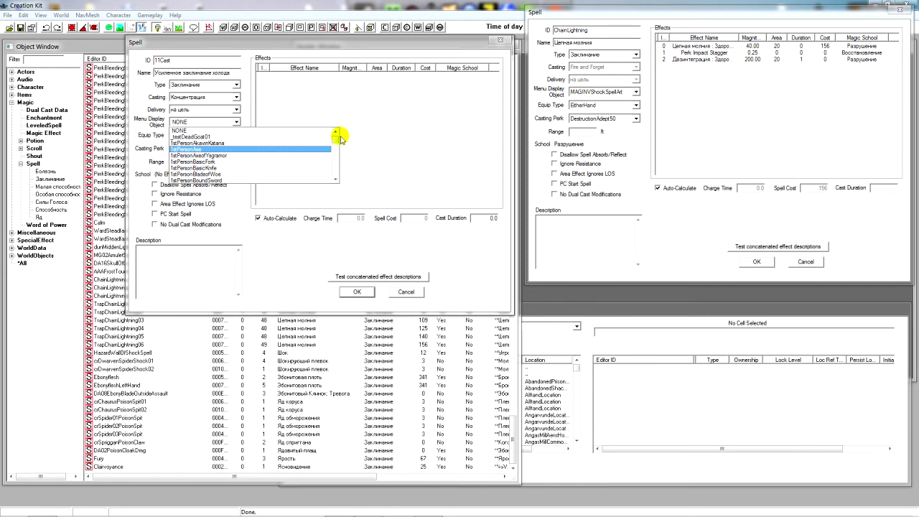
pyautogui.press('m')
pyautogui.scroll(-5, 277, 159)
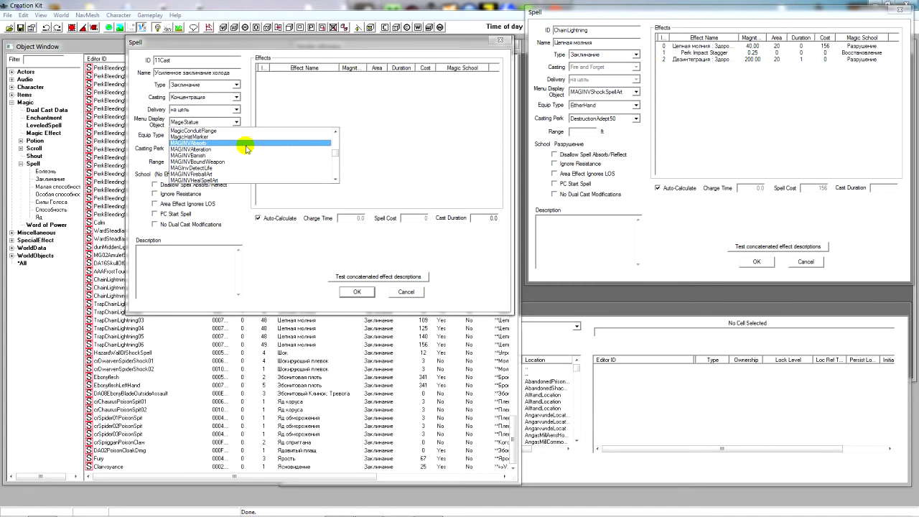
pyautogui.scroll(-1, 247, 148)
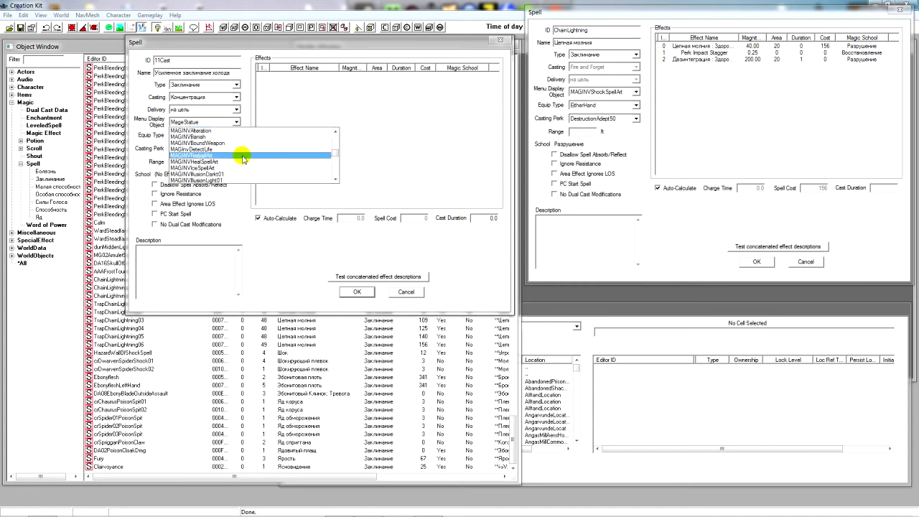
pyautogui.scroll(-1, 243, 159)
pyautogui.scroll(-2, 243, 159)
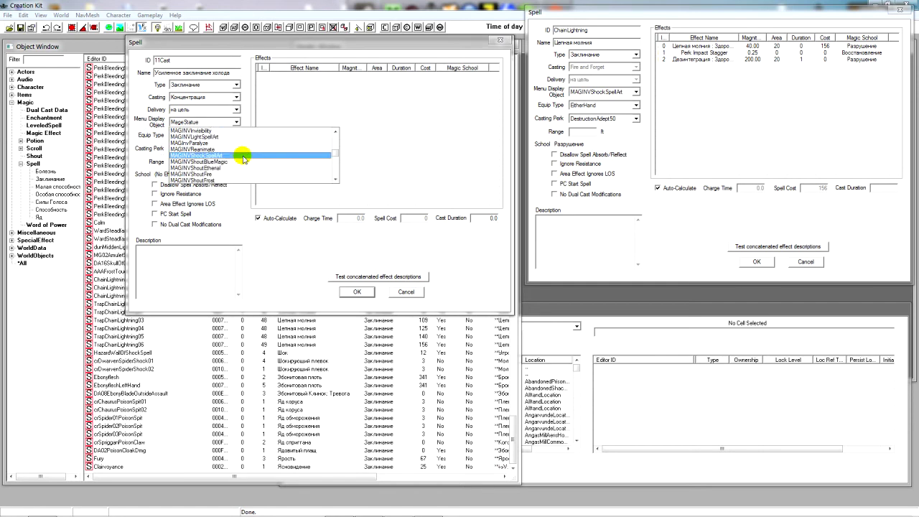
pyautogui.scroll(-1, 241, 158)
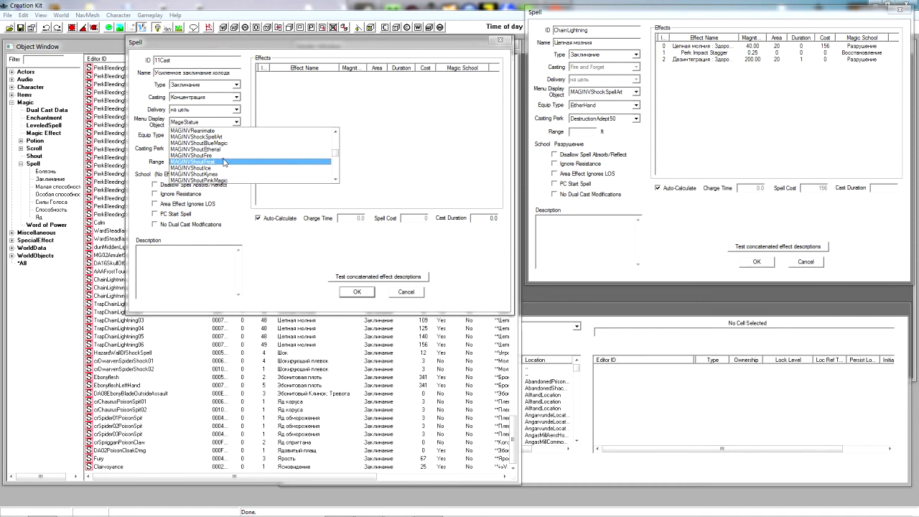
pyautogui.click(223, 162)
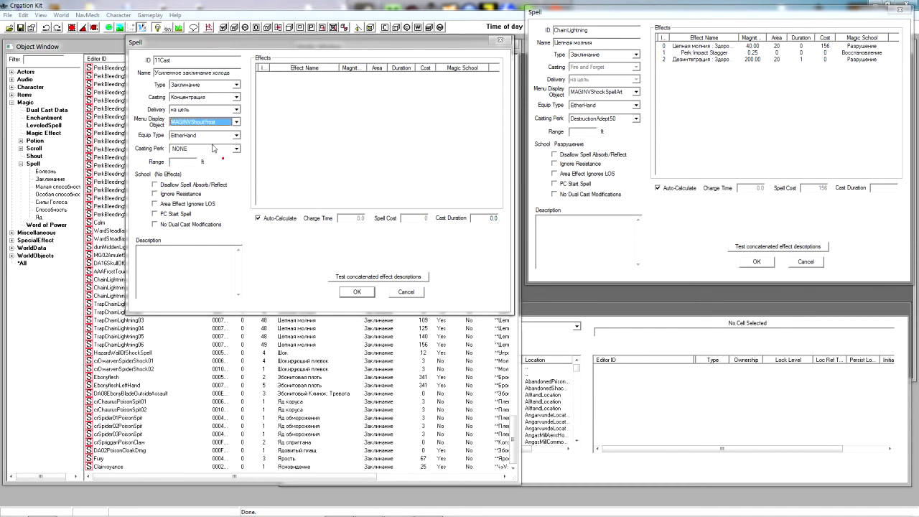
# - Set the new spell's equip type to BothHands and keep its casting perk at NONE
pyautogui.click(211, 136)
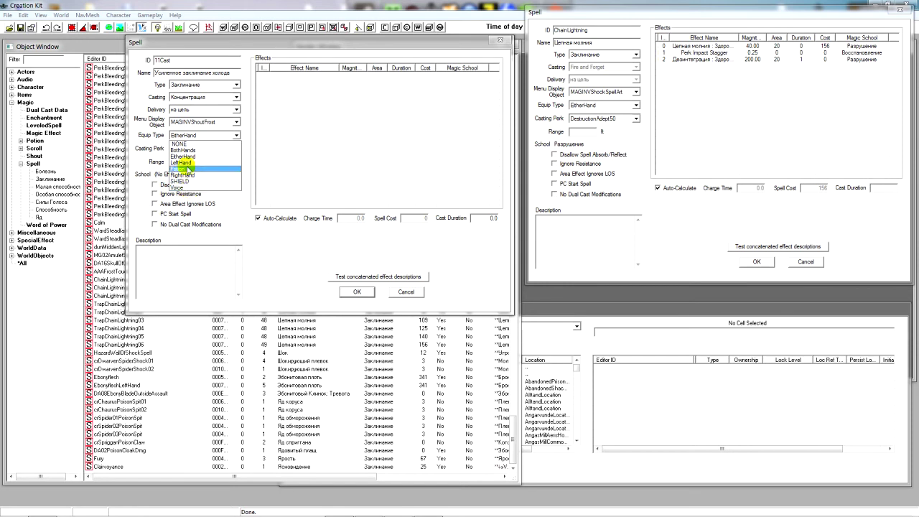
pyautogui.click(195, 151)
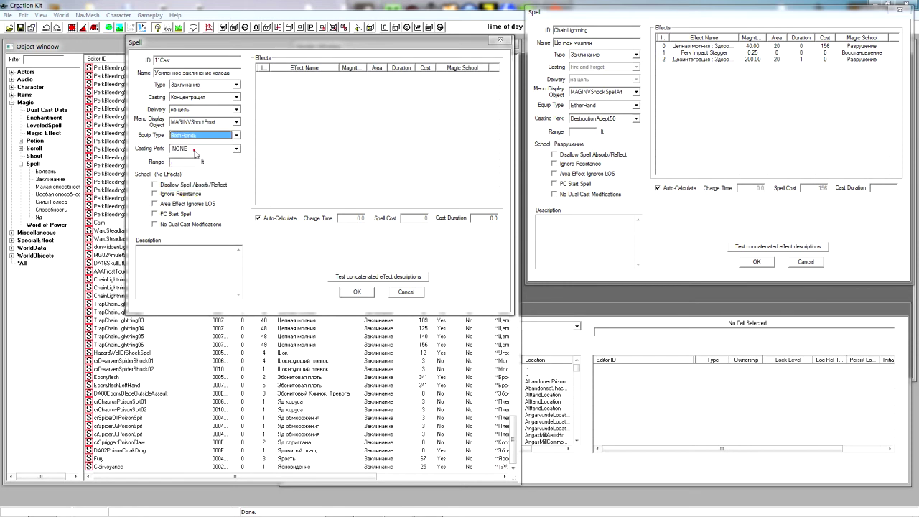
pyautogui.click(198, 150)
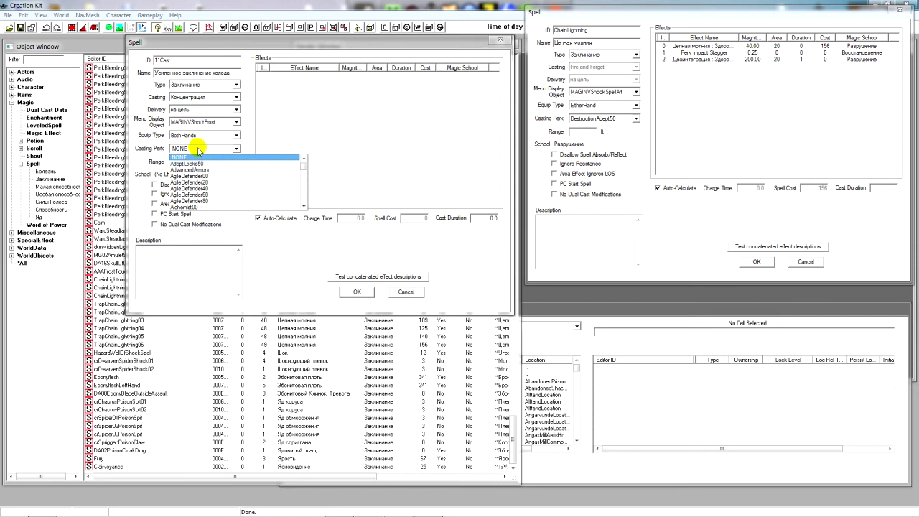
pyautogui.click(198, 150)
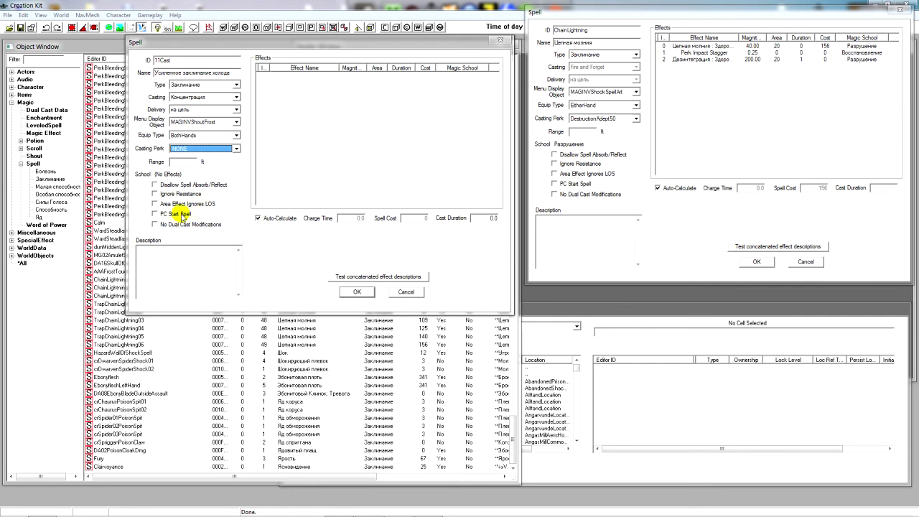
pyautogui.click(182, 215)
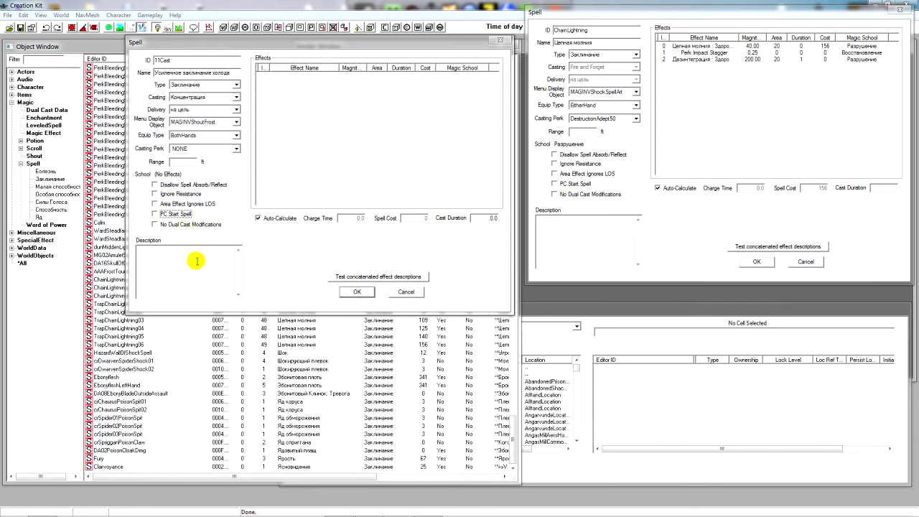
pyautogui.click(412, 278)
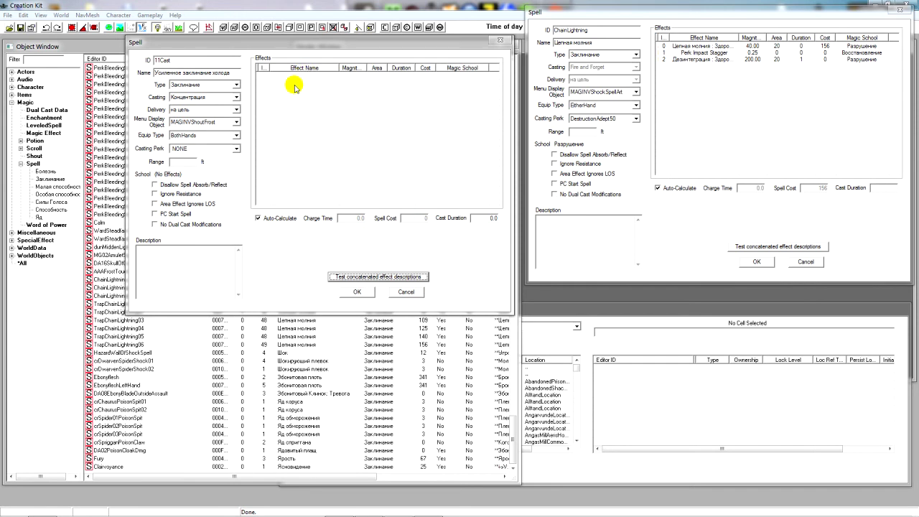
# - List the magic effects beside the spell window and open the FrostDamageFFAimed75 effect
pyautogui.moveTo(332, 43); pyautogui.dragTo(612, 7)
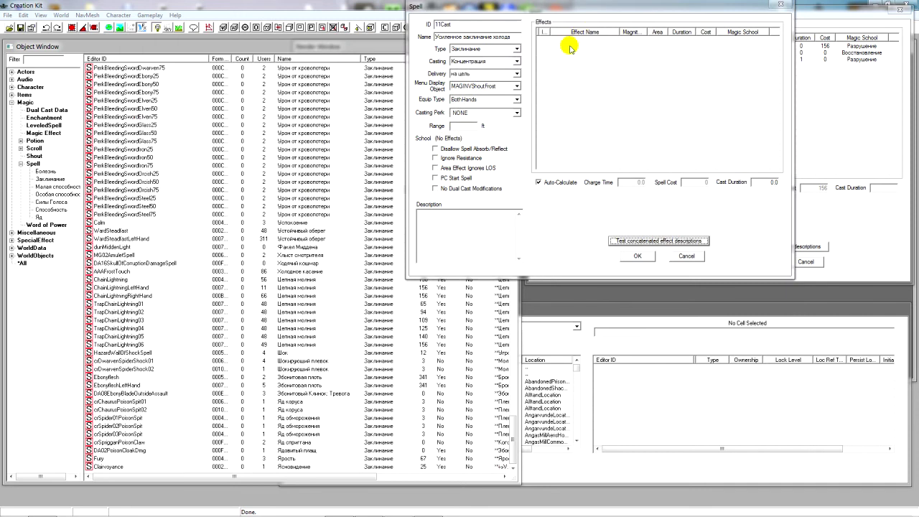
pyautogui.click(45, 133)
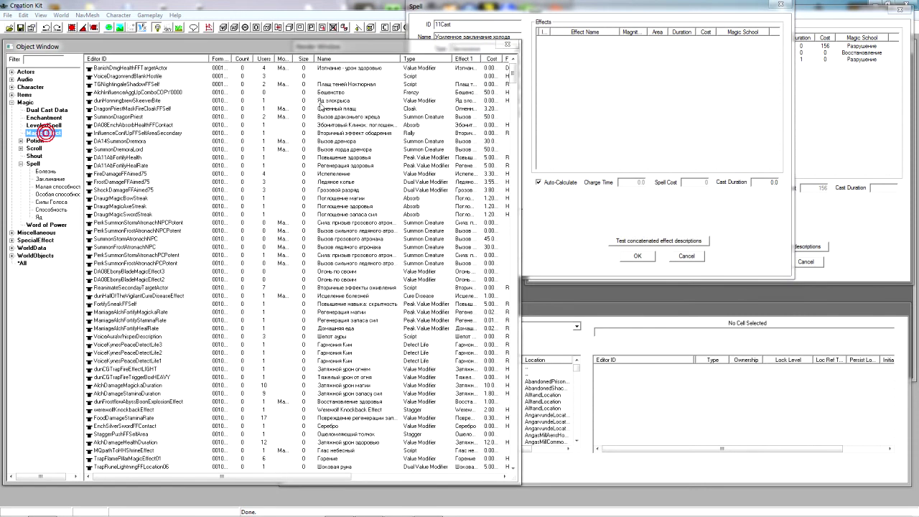
pyautogui.click(335, 182)
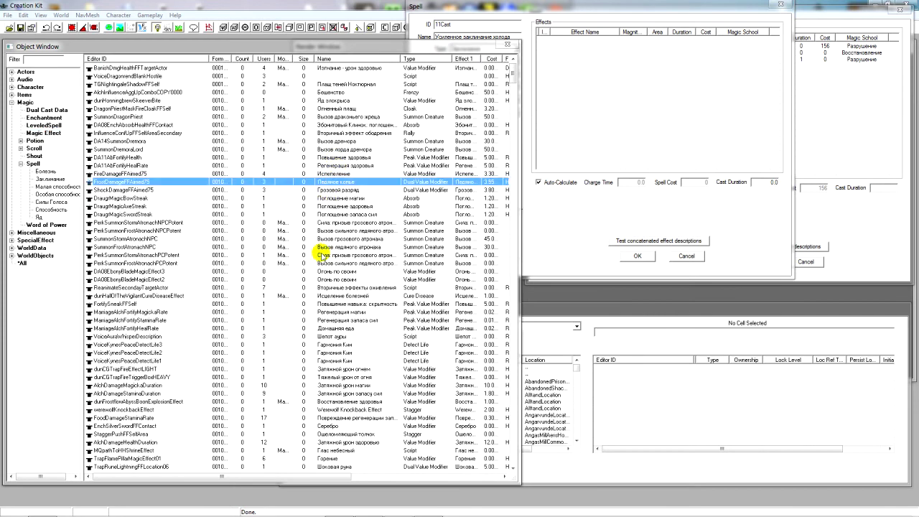
pyautogui.press('Return')
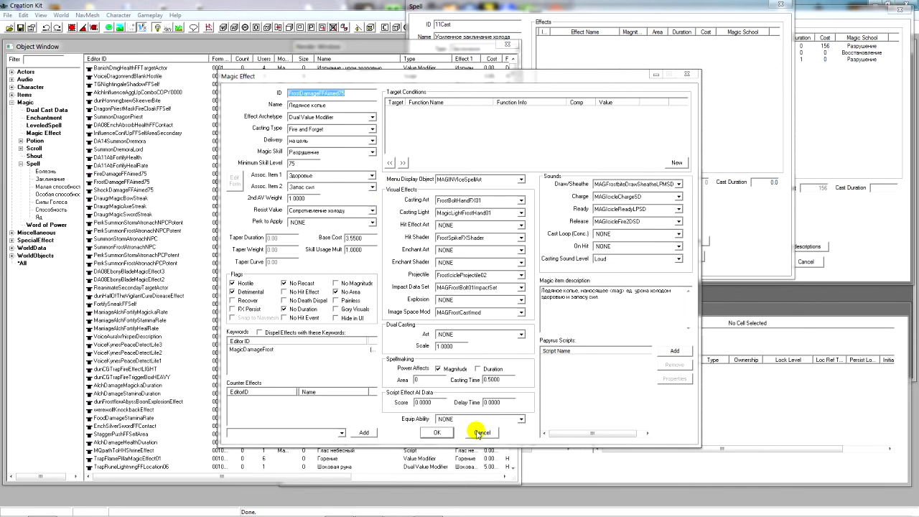
# - Review the effect archetype options of FrostDamageFFAimed75, then close the effect without changing it
pyautogui.click(343, 128)
pyautogui.click(343, 118)
pyautogui.click(342, 117)
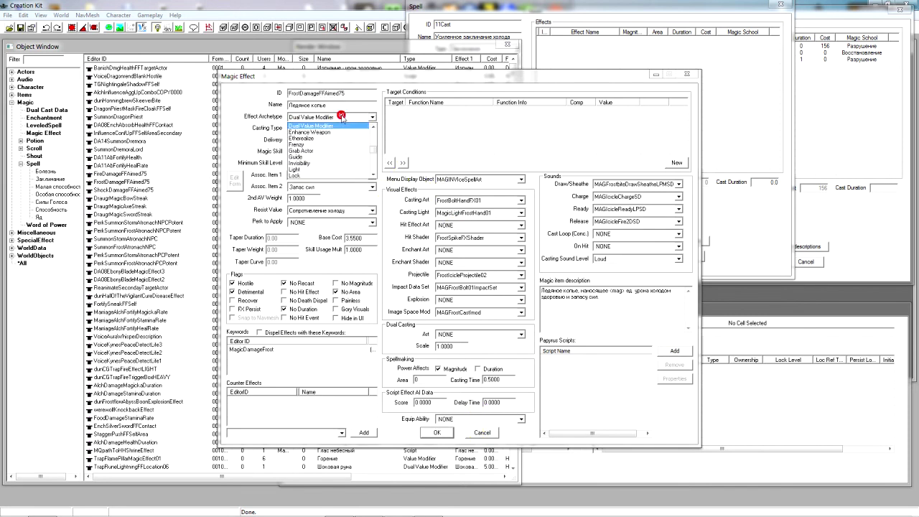
pyautogui.click(343, 118)
pyautogui.click(342, 118)
pyautogui.click(343, 118)
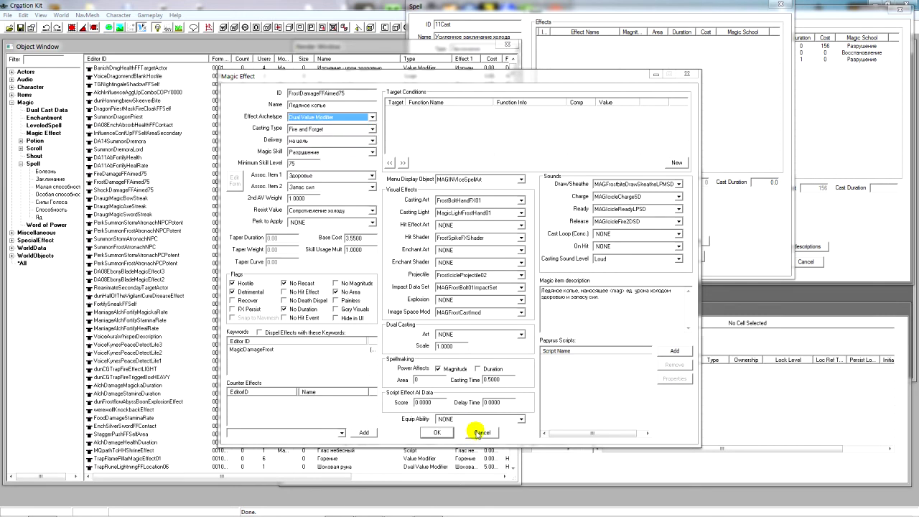
pyautogui.click(480, 434)
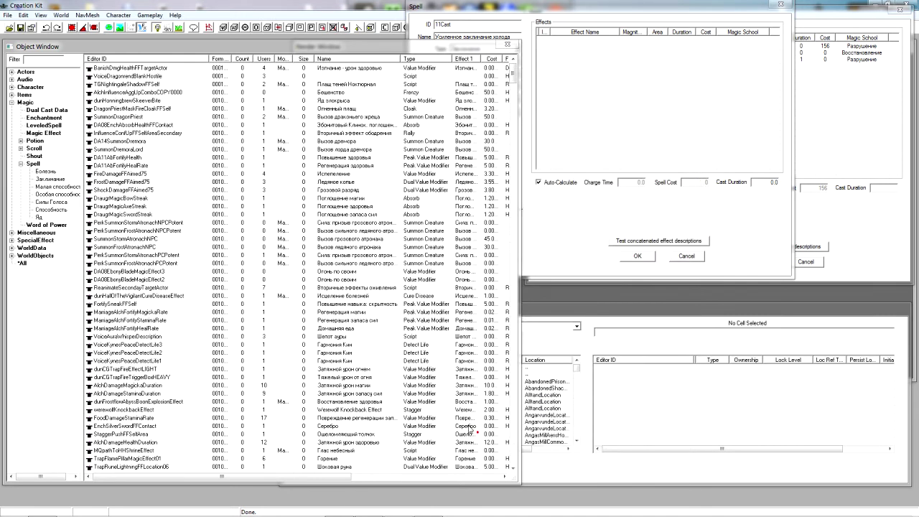
# - Start a new effect item in the 11Cast spell's effects list
pyautogui.click(570, 219)
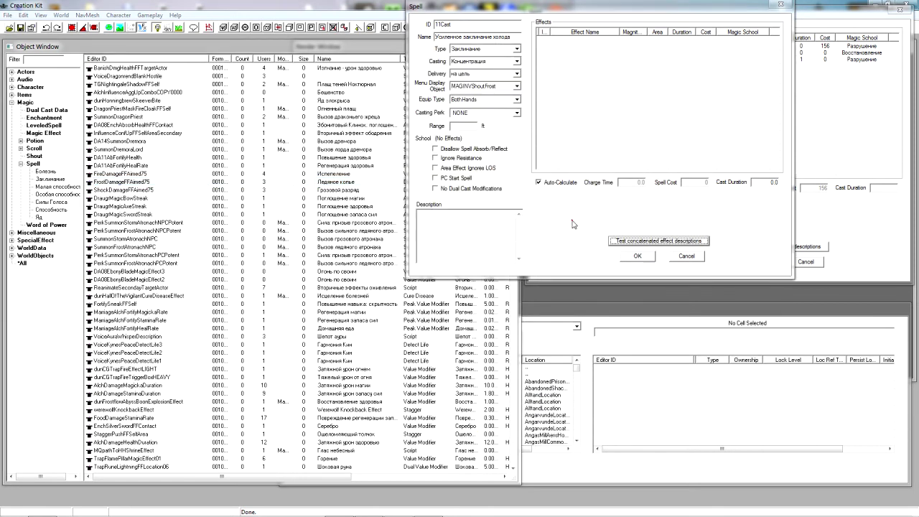
pyautogui.moveTo(506, 9); pyautogui.dragTo(428, 19)
pyautogui.rightClick(496, 63)
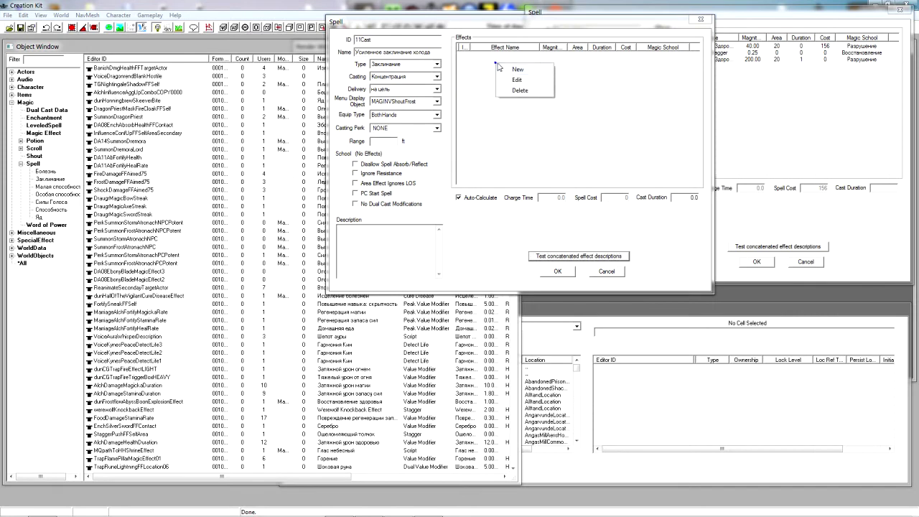
pyautogui.click(511, 70)
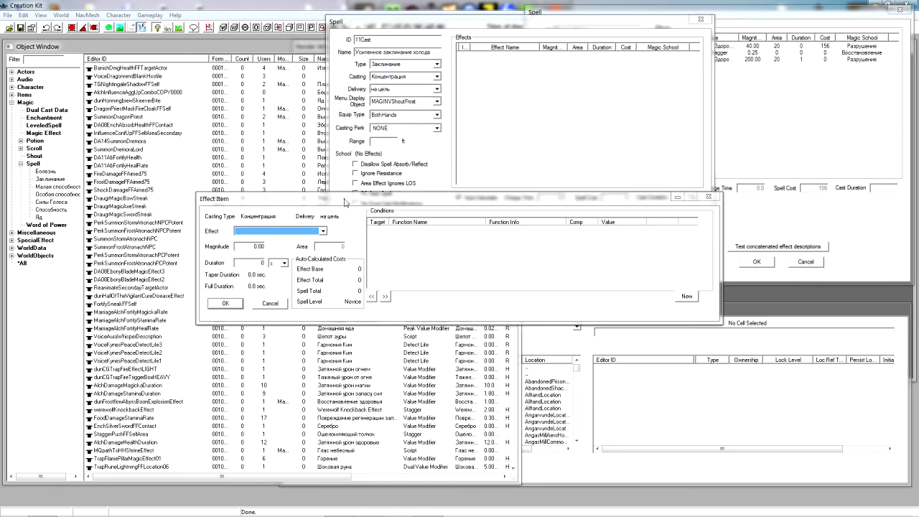
pyautogui.moveTo(344, 199); pyautogui.dragTo(342, 183)
pyautogui.click(276, 213)
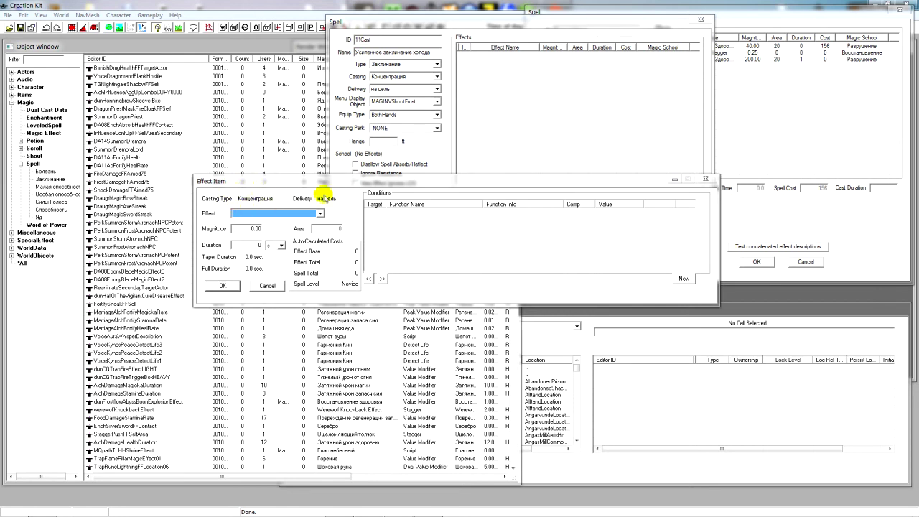
# - Close the ChainLightning reference spell without saving and move the effect item window clear of the object list
pyautogui.click(736, 210)
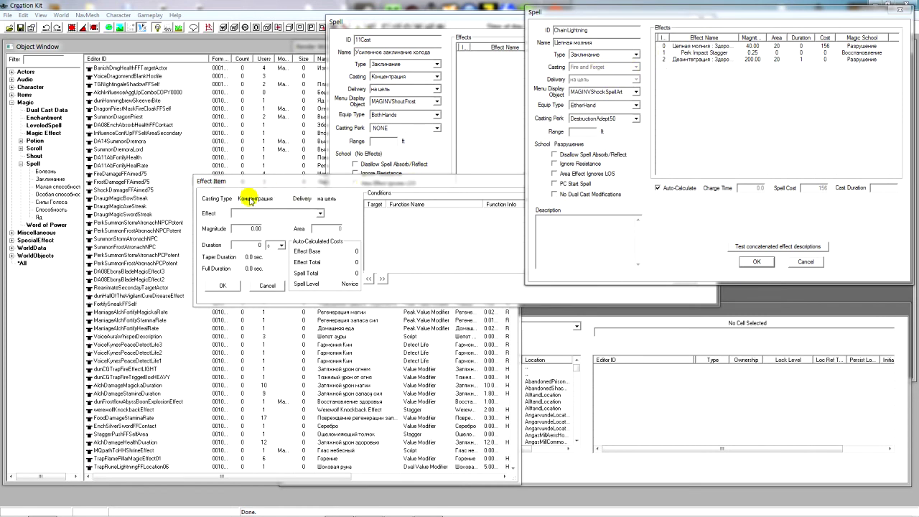
pyautogui.moveTo(286, 188); pyautogui.dragTo(304, 178)
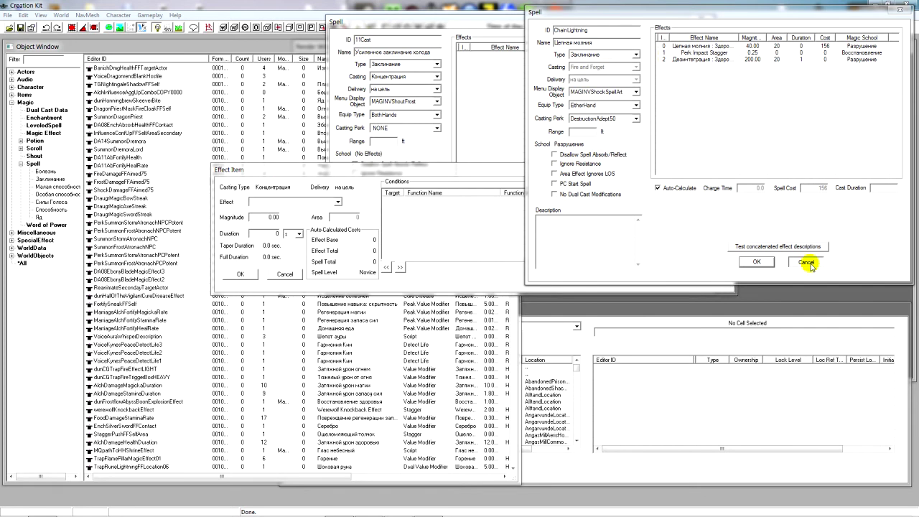
pyautogui.click(805, 262)
pyautogui.moveTo(381, 165); pyautogui.dragTo(448, 104)
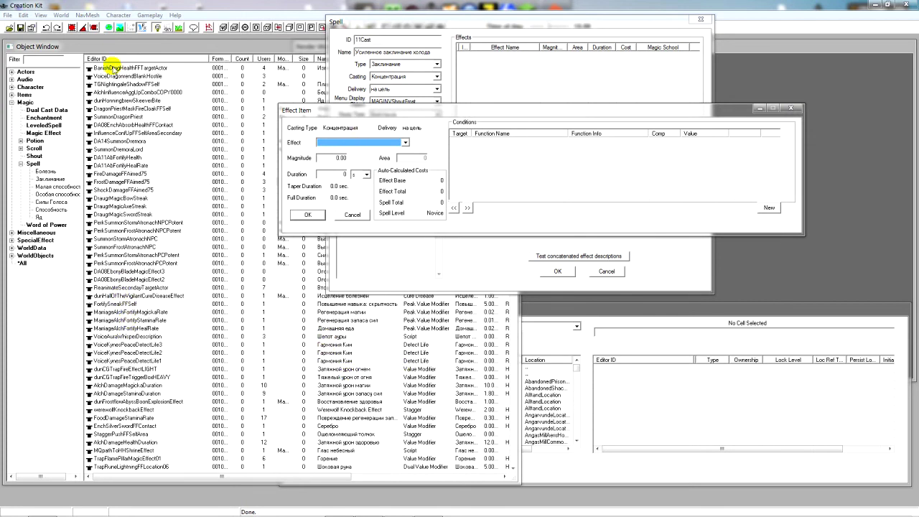
# - Sort the magic effects by casting type and find the group with casting type Концентрация
pyautogui.click(46, 135)
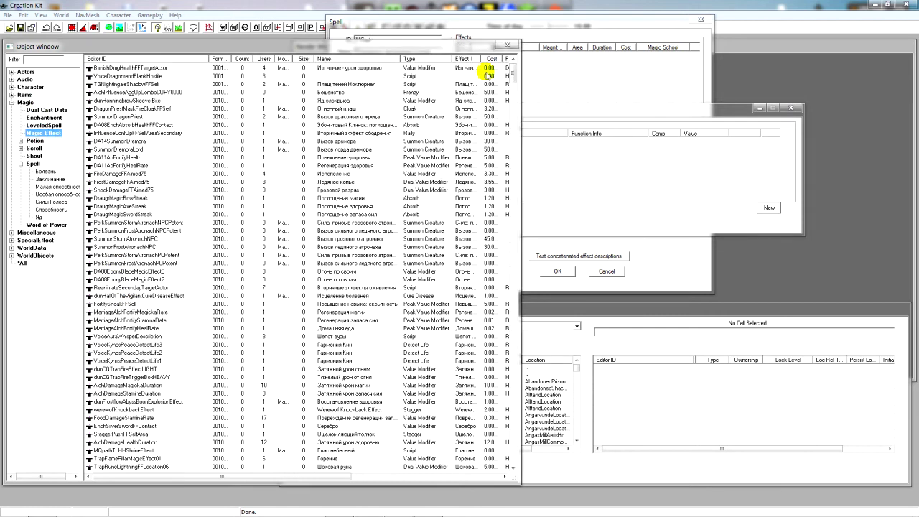
pyautogui.moveTo(281, 478); pyautogui.dragTo(369, 480)
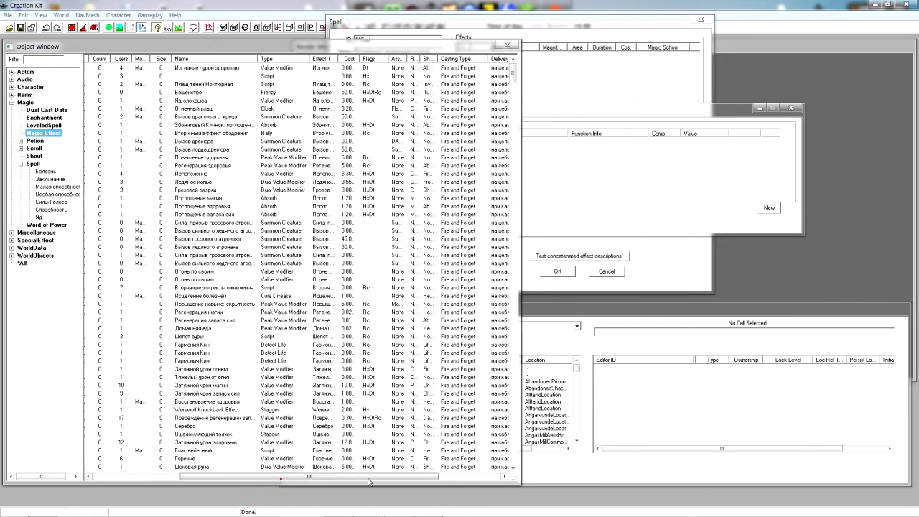
pyautogui.click(462, 59)
pyautogui.click(463, 61)
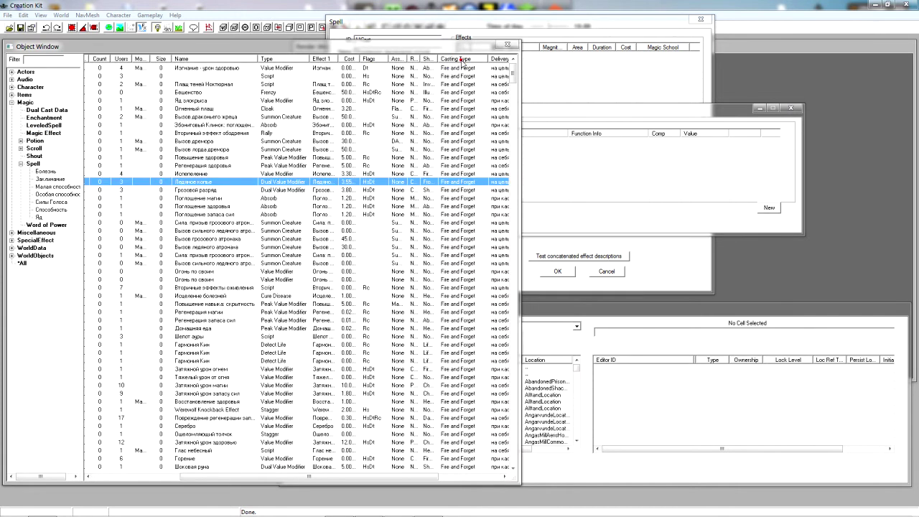
pyautogui.click(511, 97)
pyautogui.moveTo(511, 96); pyautogui.dragTo(529, 332)
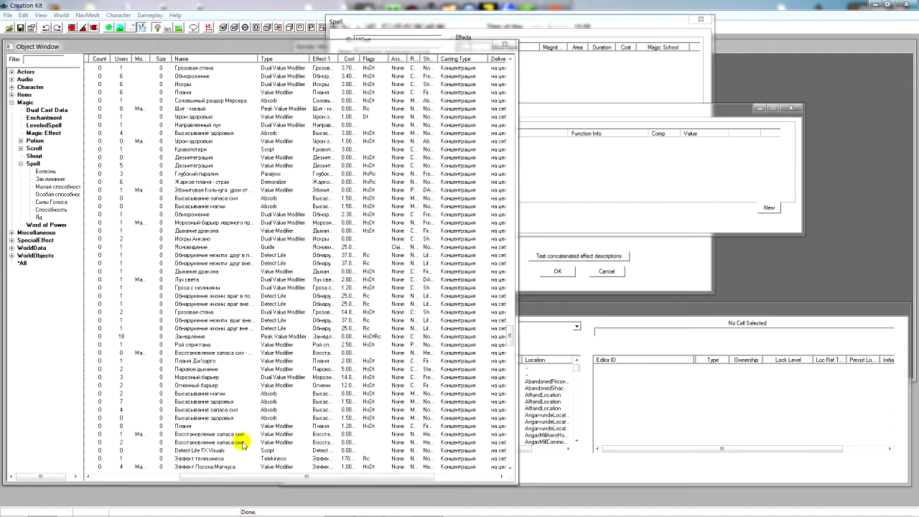
# - Widen the Object Window and narrow its category tree so the magic effects' Editor ID column can be read
pyautogui.moveTo(517, 311); pyautogui.dragTo(632, 311)
pyautogui.moveTo(425, 478); pyautogui.dragTo(330, 477)
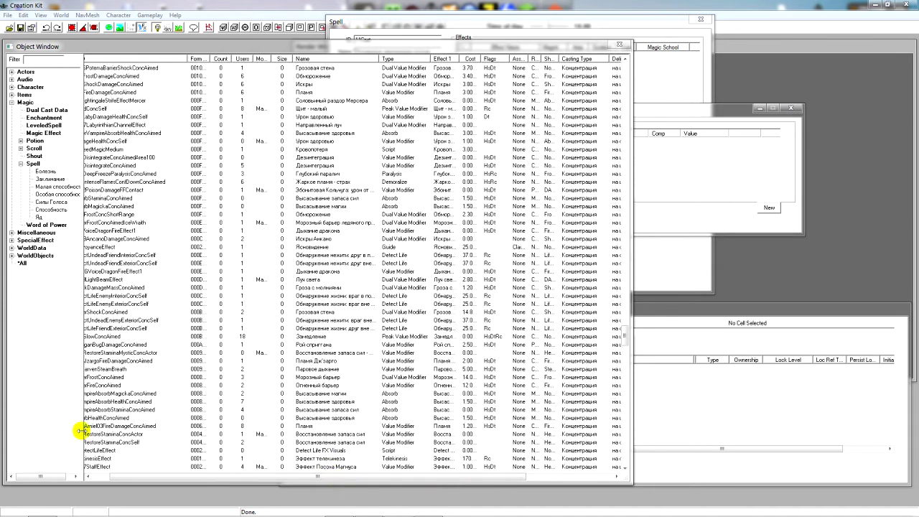
pyautogui.moveTo(80, 430); pyautogui.dragTo(55, 431)
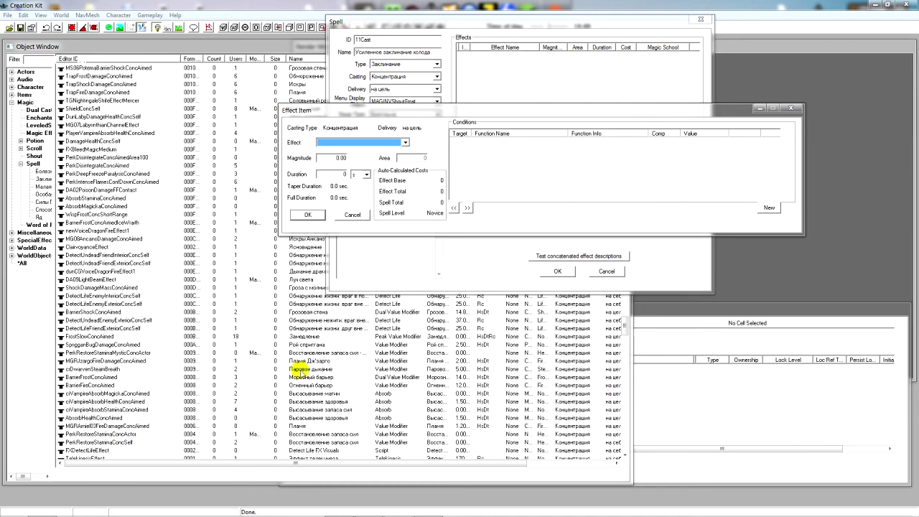
# - Look through the magic effects with casting type Концентрация for frost damage effects and select FrostDamageConcAimed
pyautogui.click(304, 408)
pyautogui.scroll(-4, 323, 395)
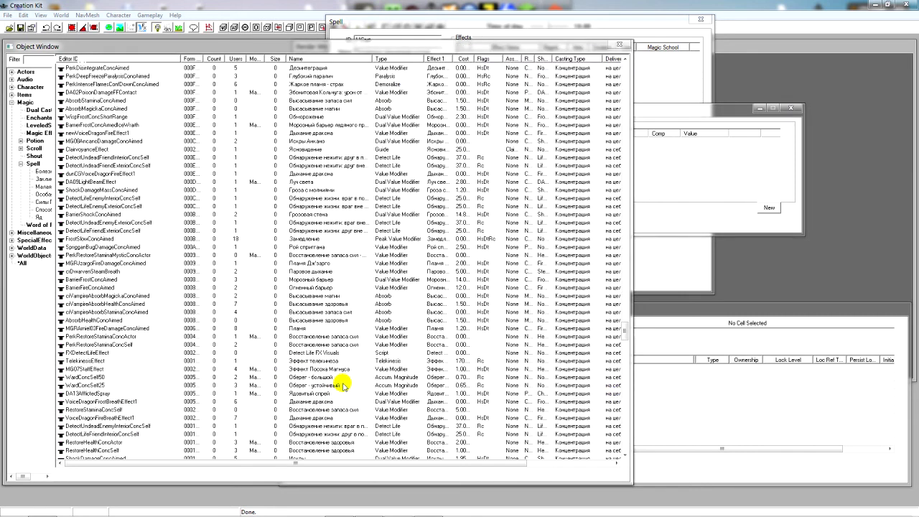
pyautogui.scroll(2, 334, 392)
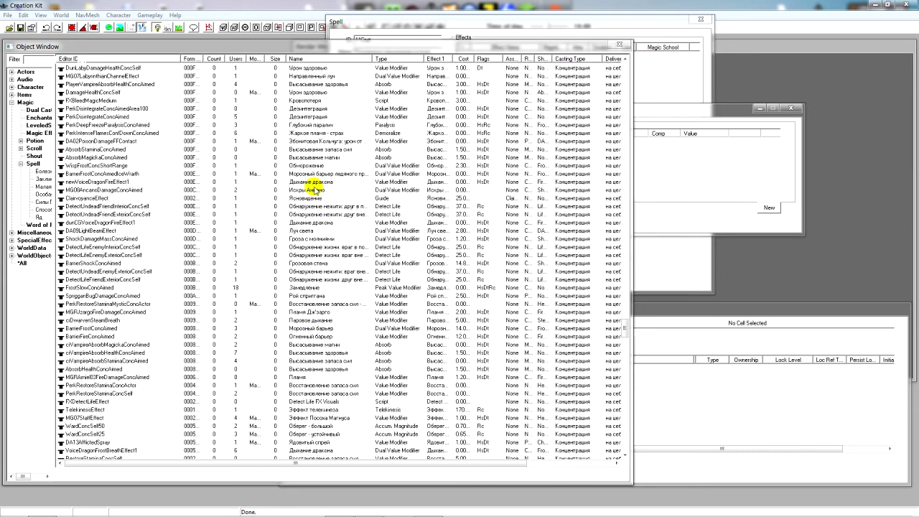
pyautogui.scroll(1, 315, 185)
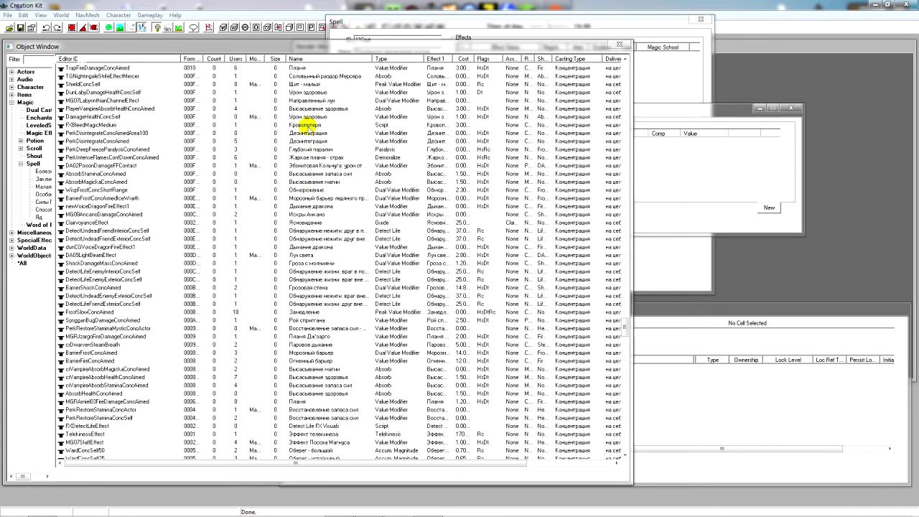
pyautogui.click(325, 190)
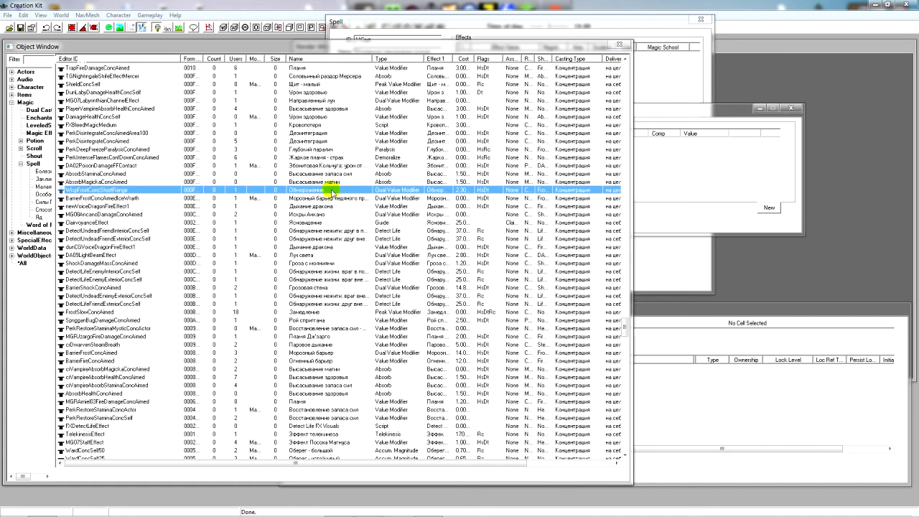
pyautogui.scroll(-5, 309, 376)
pyautogui.scroll(-3, 326, 386)
pyautogui.scroll(-3, 327, 386)
pyautogui.click(309, 272)
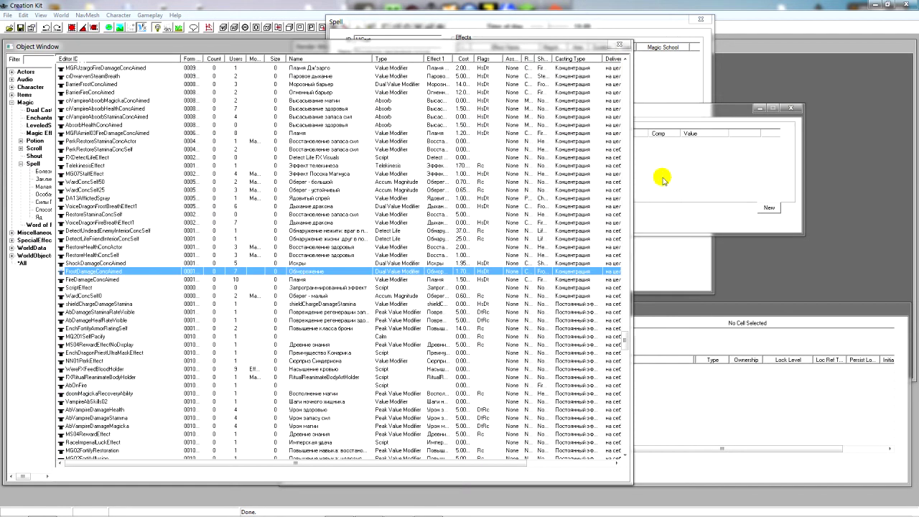
# - Set the new effect item to FrostDamageConcAimed with magnitude 50 and the duration unit s
pyautogui.click(639, 199)
pyautogui.click(399, 145)
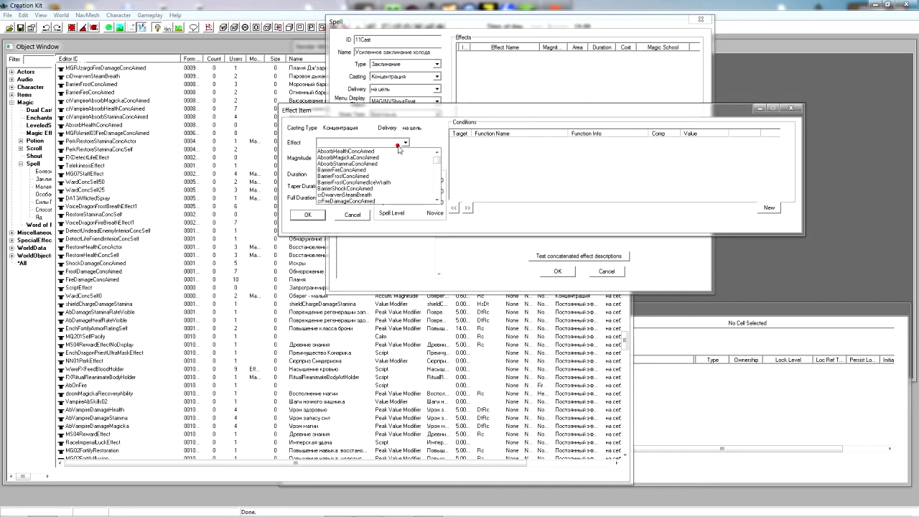
pyautogui.scroll(-6, 395, 158)
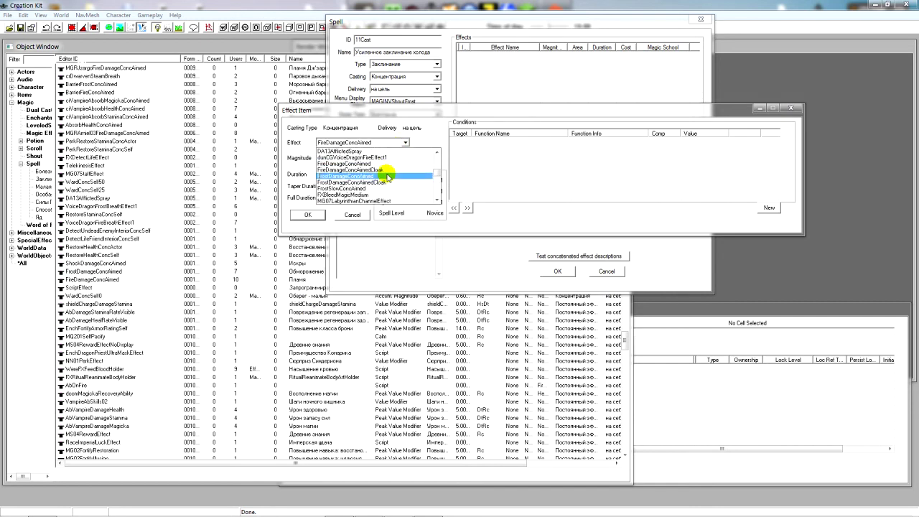
pyautogui.click(388, 177)
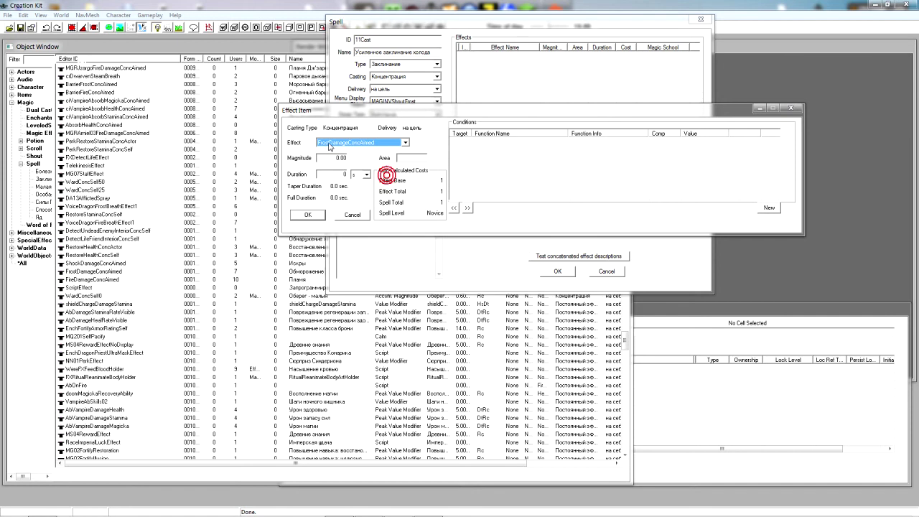
pyautogui.click(336, 158)
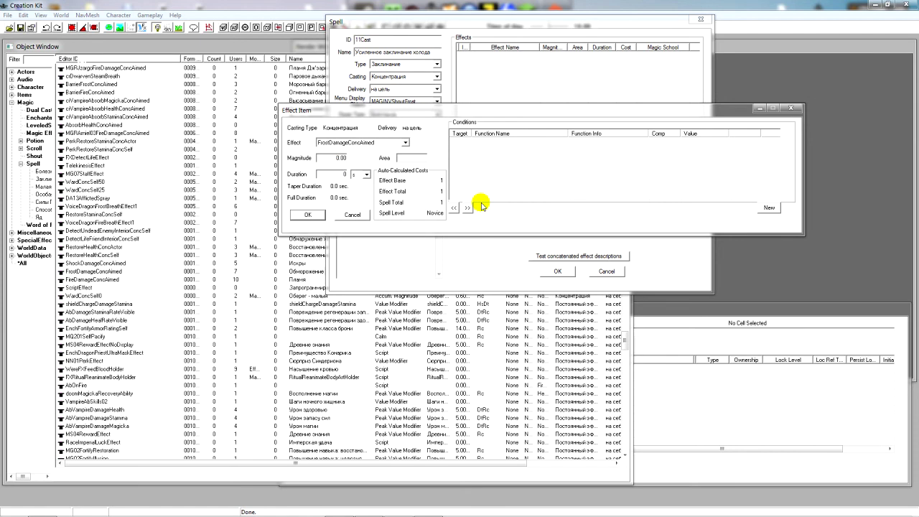
pyautogui.write('50')
pyautogui.click(327, 174)
pyautogui.click(367, 174)
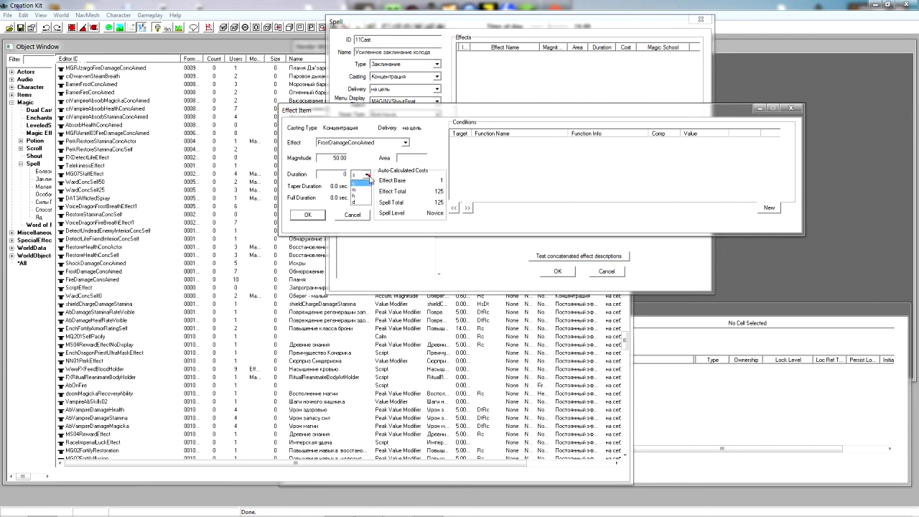
pyautogui.click(359, 183)
# - Start a condition for the frost effect, review the available condition functions, and cancel it
pyautogui.click(770, 207)
pyautogui.click(538, 308)
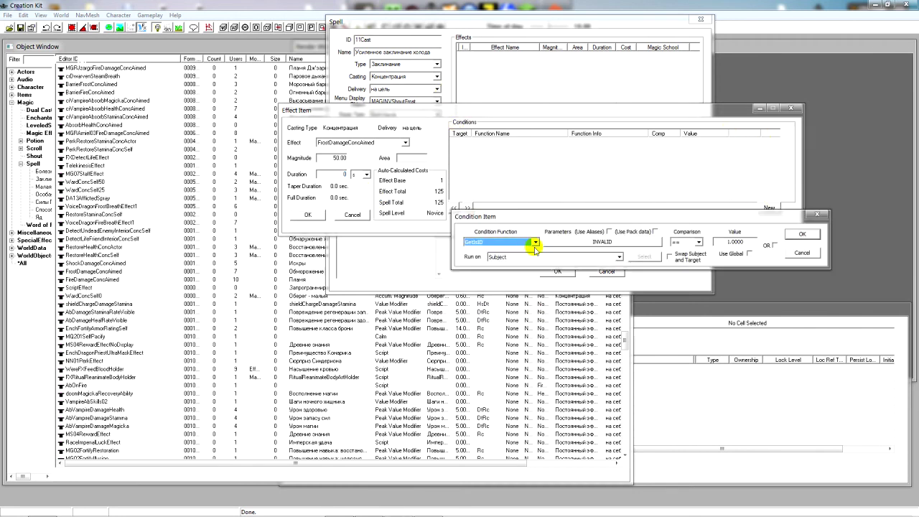
pyautogui.click(533, 242)
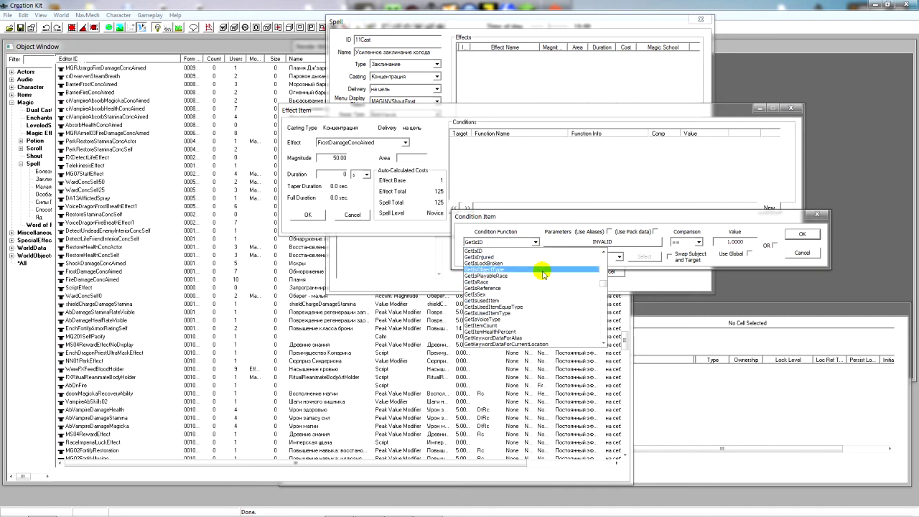
pyautogui.click(757, 238)
pyautogui.click(801, 253)
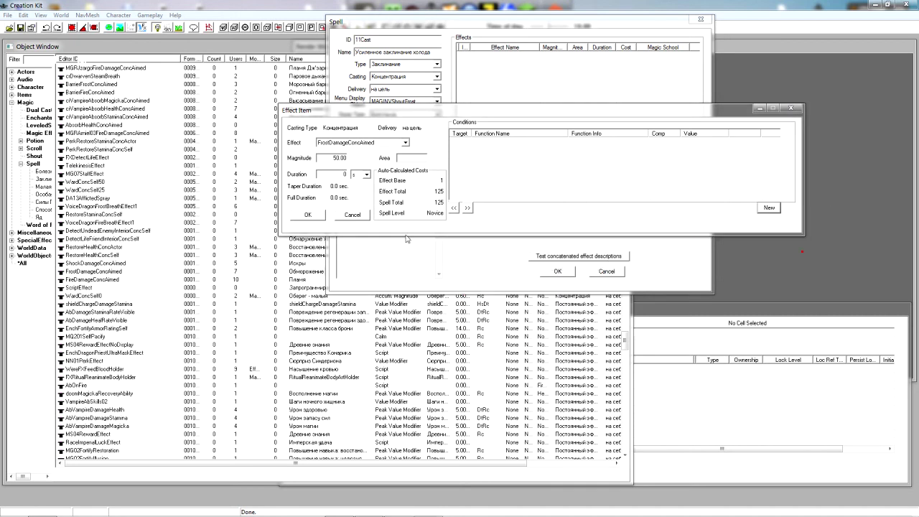
# - Save the frost effect item, move the spell window aside, and locate ShockDamageConcAimed in the magic effects list
pyautogui.click(309, 215)
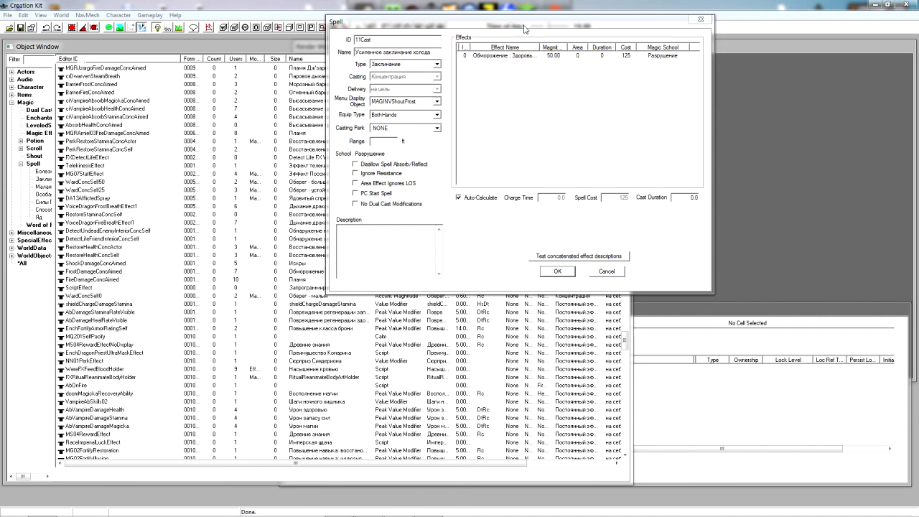
pyautogui.moveTo(510, 31); pyautogui.dragTo(601, 24)
pyautogui.click(337, 268)
pyautogui.scroll(-11, 378, 350)
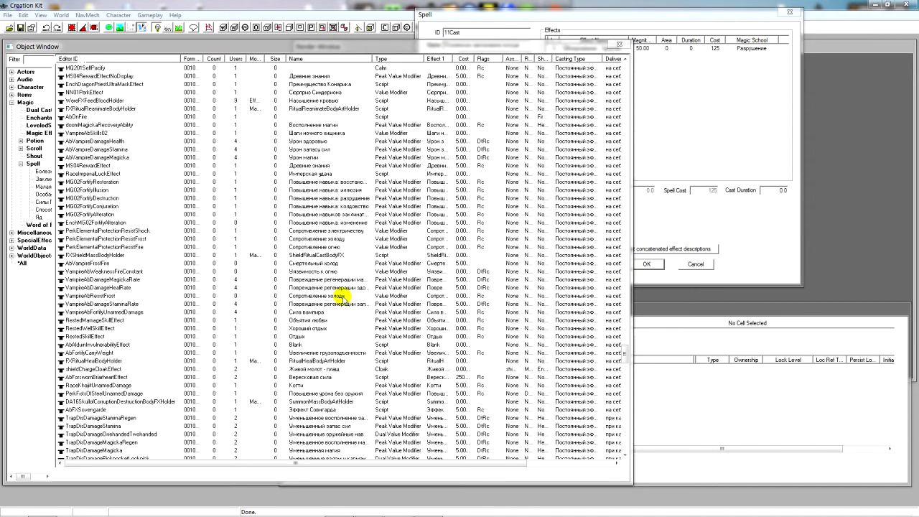
pyautogui.scroll(13, 344, 297)
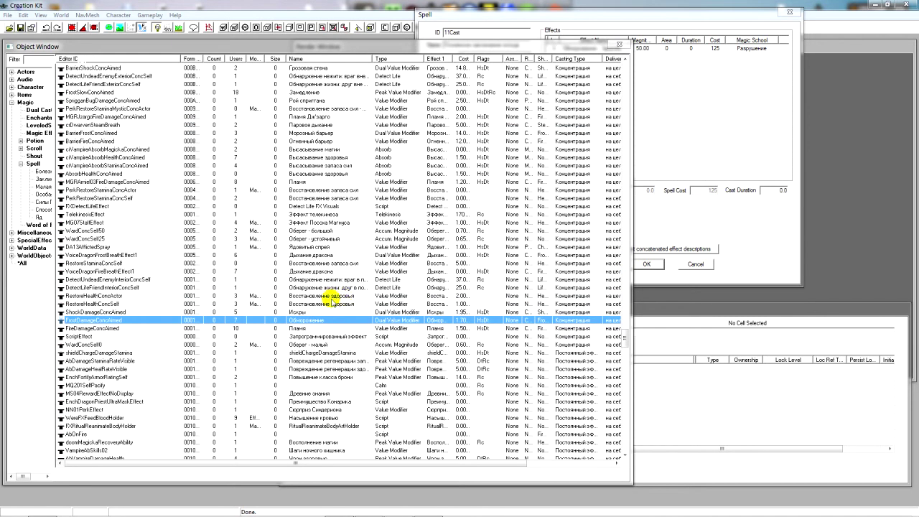
pyautogui.click(315, 313)
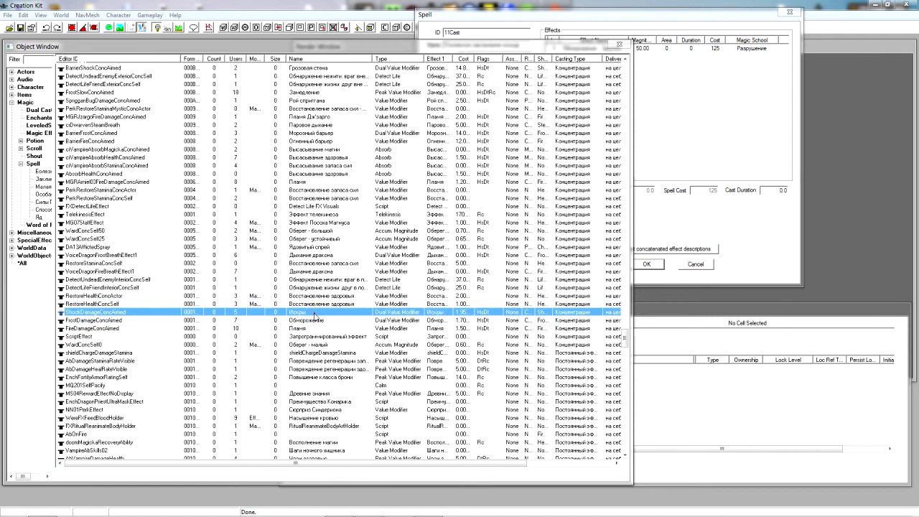
# - Add ShockDamageConcAimed with magnitude 50 as a second effect of the 11Cast spell
pyautogui.click(750, 230)
pyautogui.rightClick(639, 76)
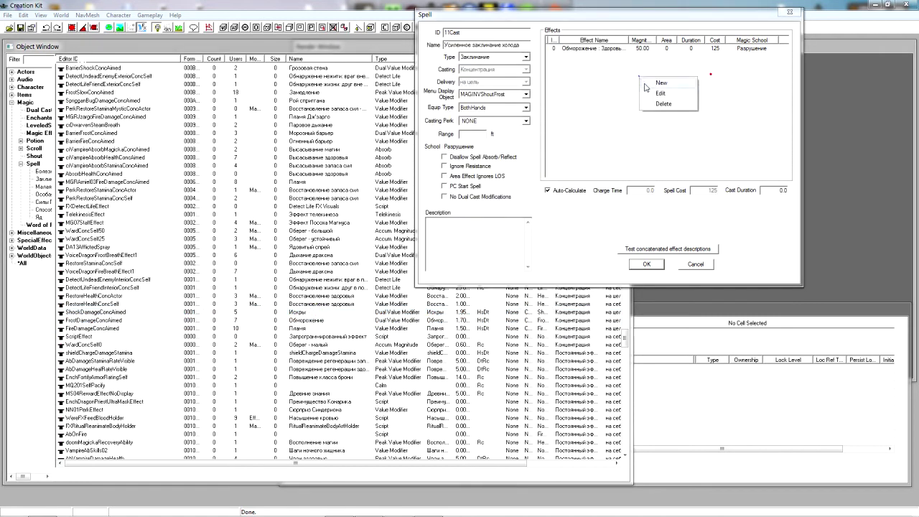
pyautogui.click(646, 82)
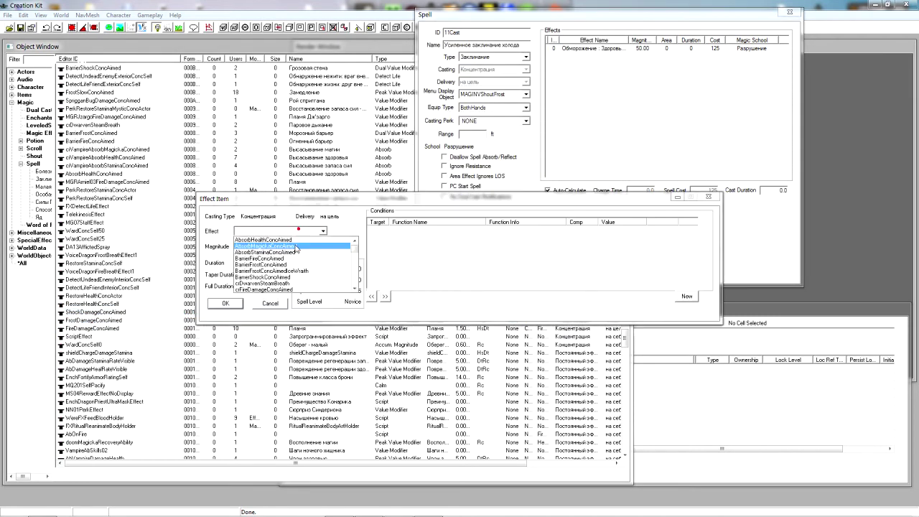
pyautogui.press('s')
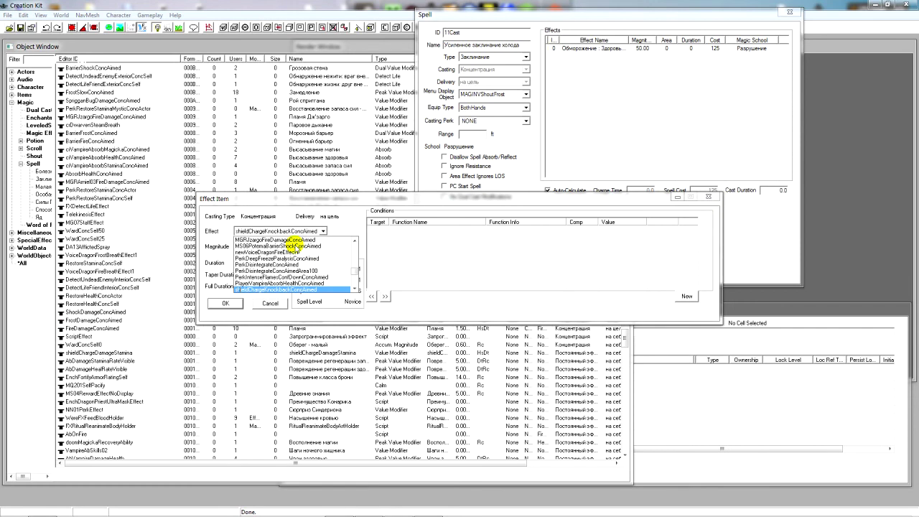
pyautogui.press('Down')
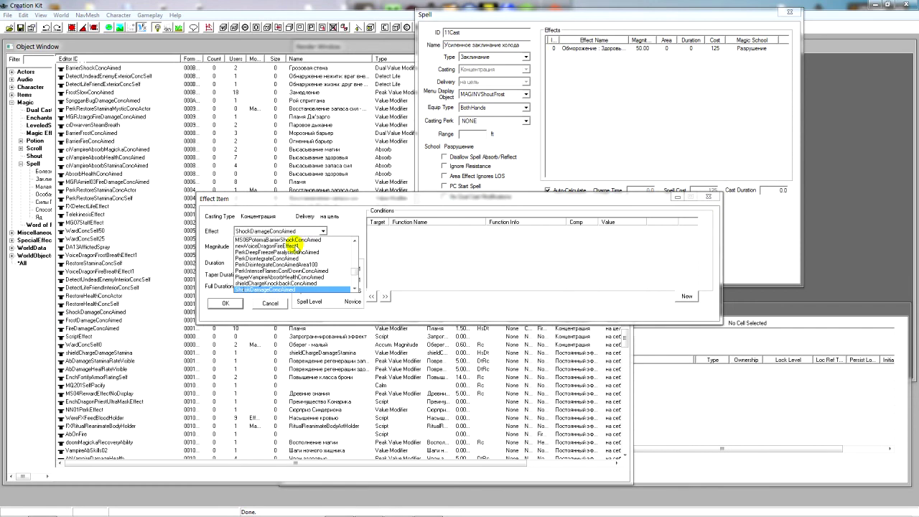
pyautogui.click(298, 291)
pyautogui.click(245, 248)
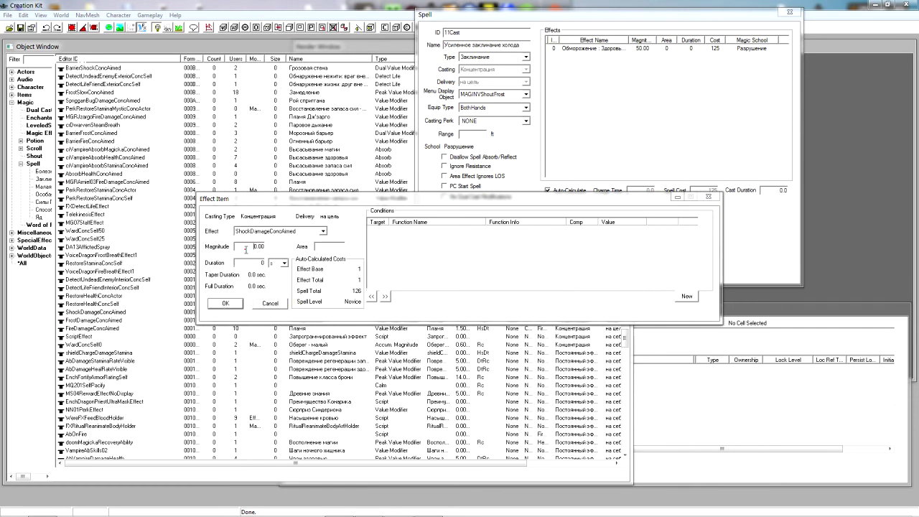
pyautogui.click(240, 302)
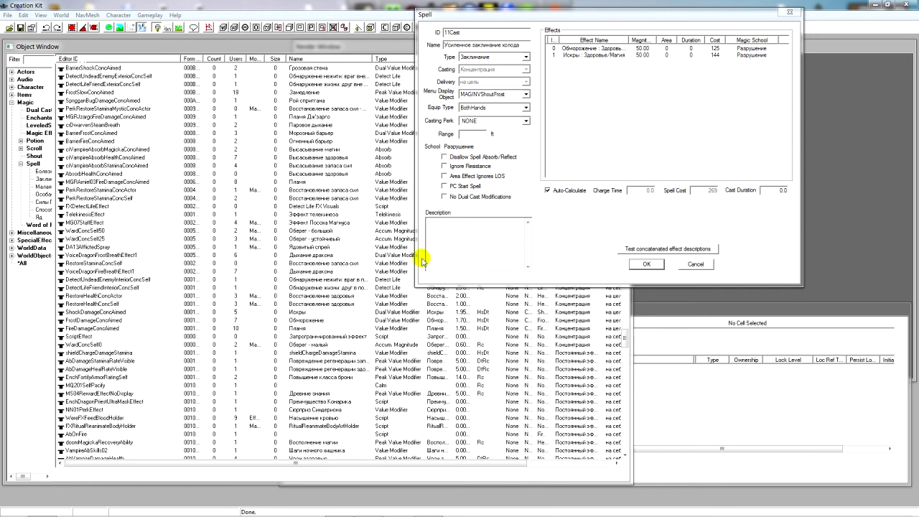
# - Examine the concentration-type shock, frost and fire effects in the magic effects list for another effect that suits the spell
pyautogui.click(331, 313)
pyautogui.scroll(3, 338, 284)
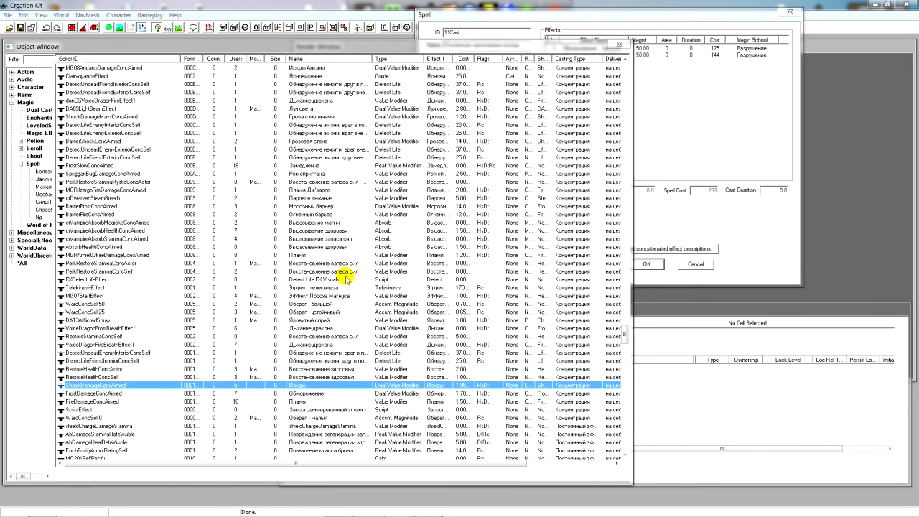
pyautogui.scroll(7, 347, 280)
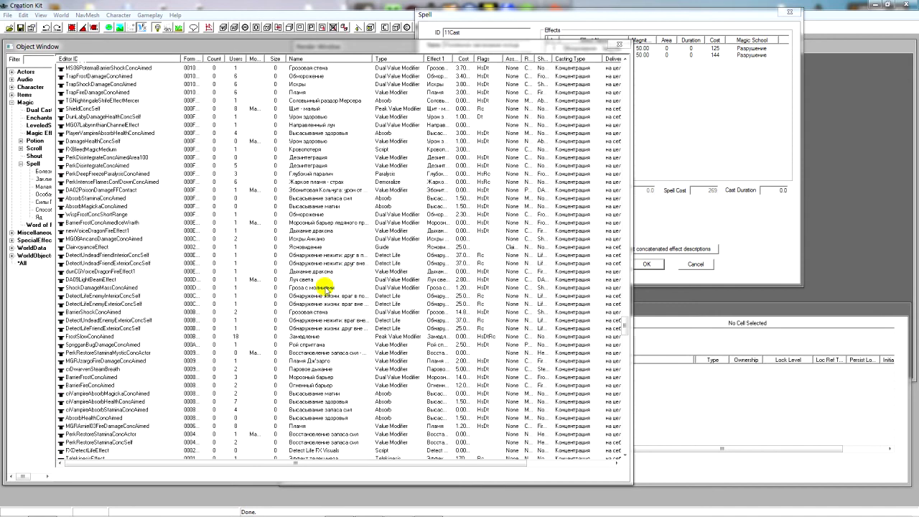
pyautogui.click(325, 288)
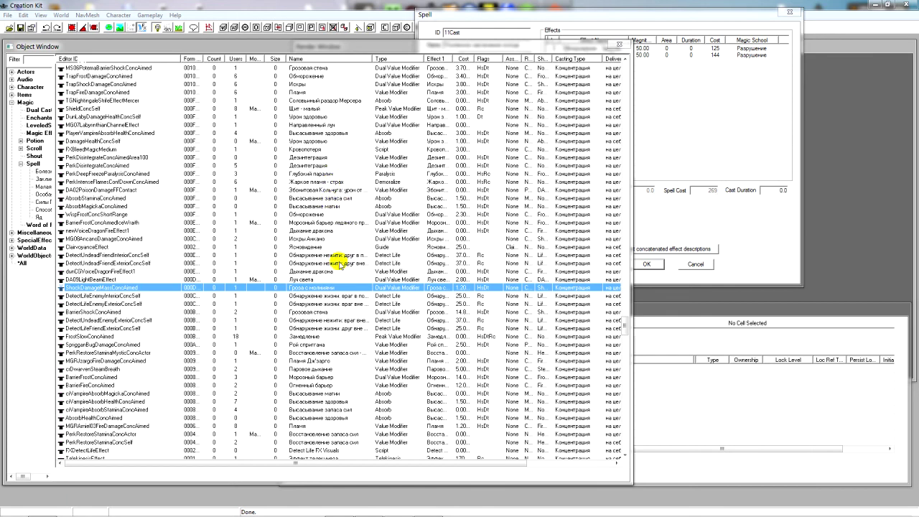
pyautogui.scroll(3, 338, 263)
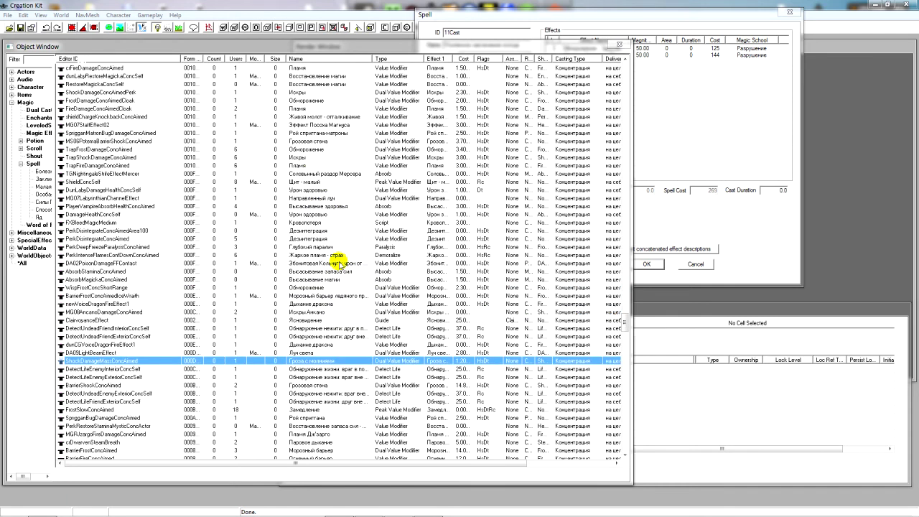
pyautogui.click(325, 141)
pyautogui.scroll(2, 329, 157)
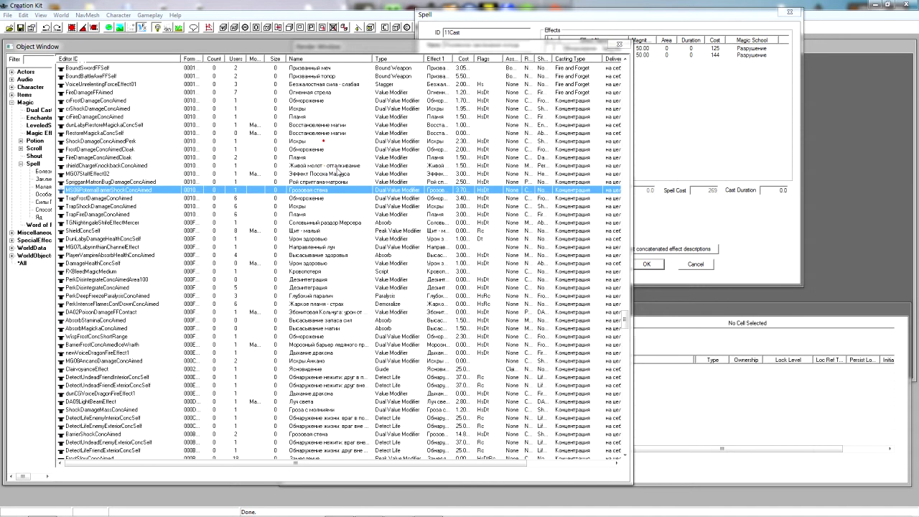
pyautogui.click(326, 157)
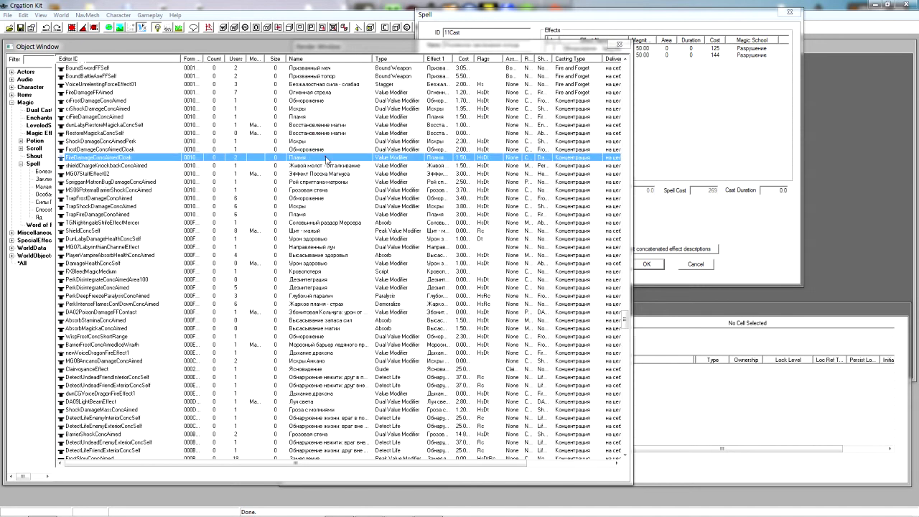
pyautogui.click(331, 142)
pyautogui.scroll(4, 332, 155)
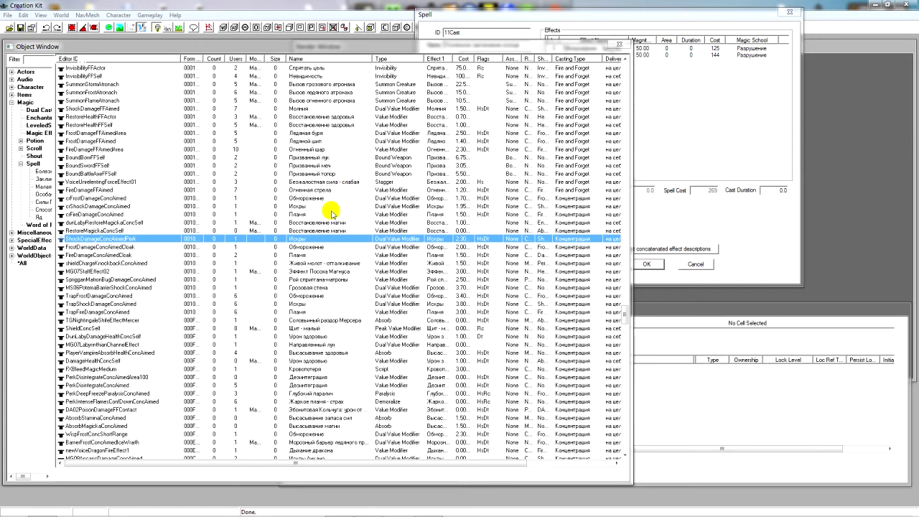
pyautogui.click(326, 207)
# - Add AbsorbHealthConcAimed with magnitude 20 as a third effect of the 11Cast spell
pyautogui.click(643, 156)
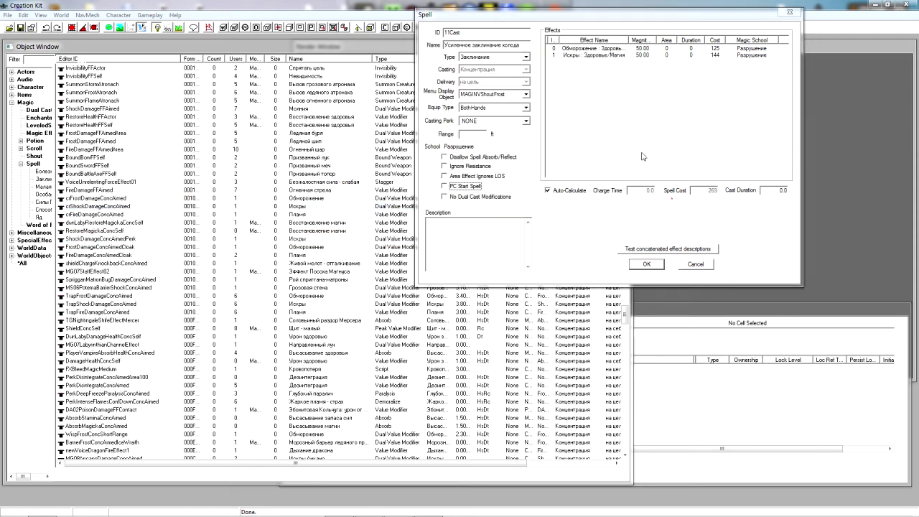
pyautogui.click(612, 55)
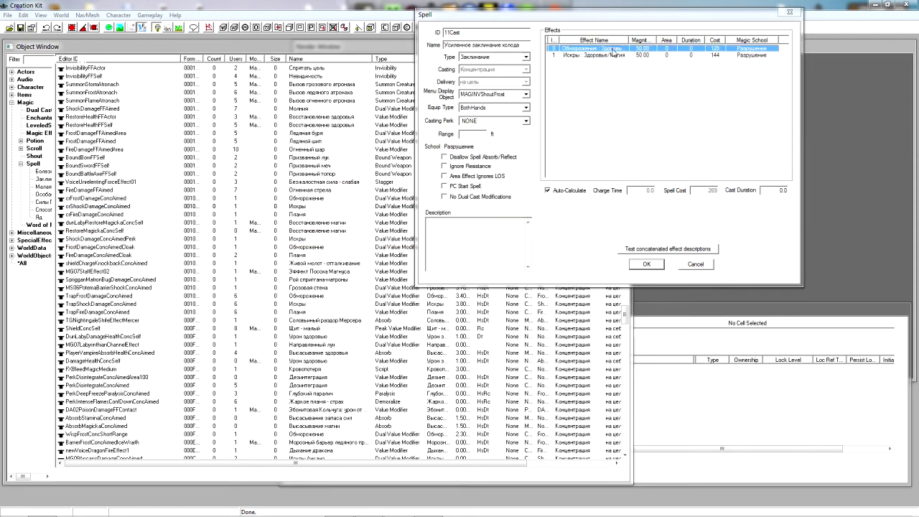
pyautogui.click(303, 298)
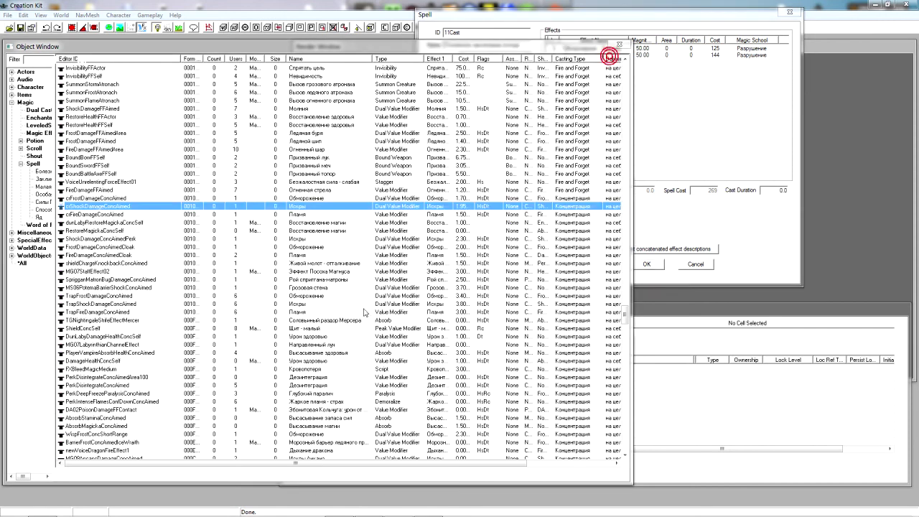
pyautogui.click(338, 353)
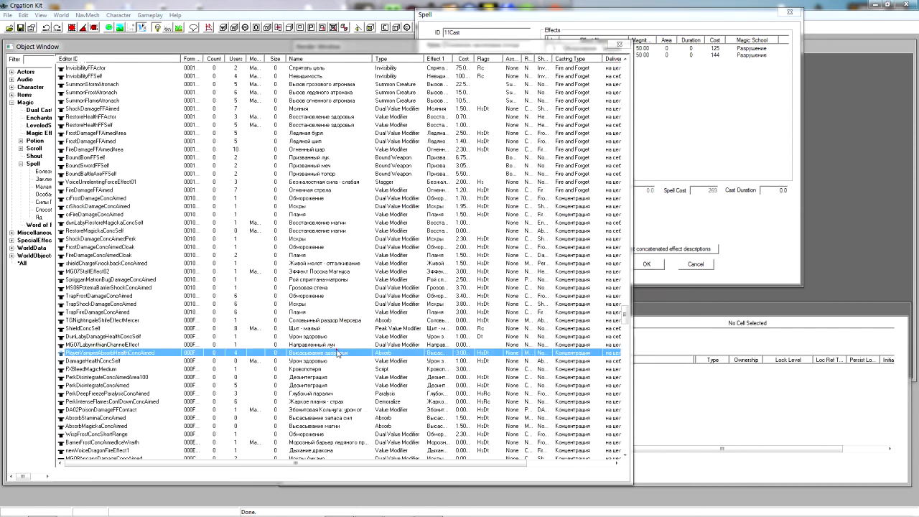
pyautogui.scroll(-2, 329, 368)
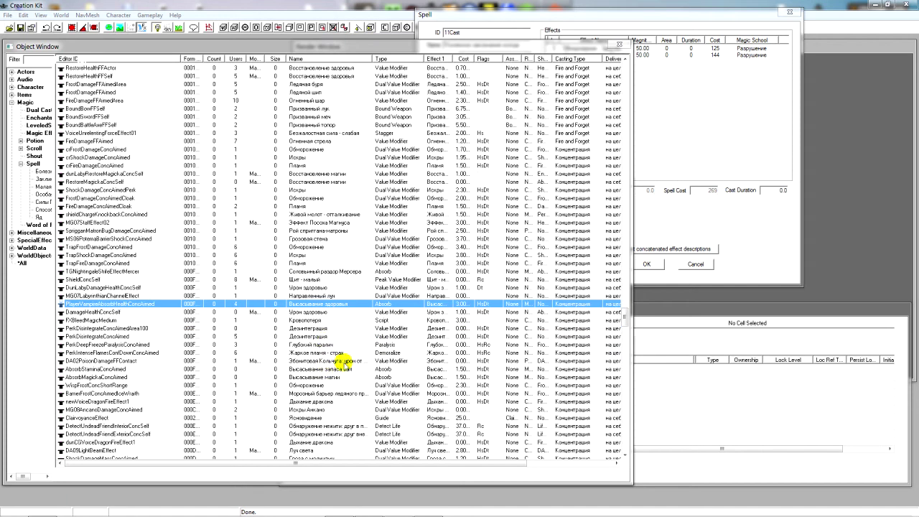
pyautogui.click(341, 377)
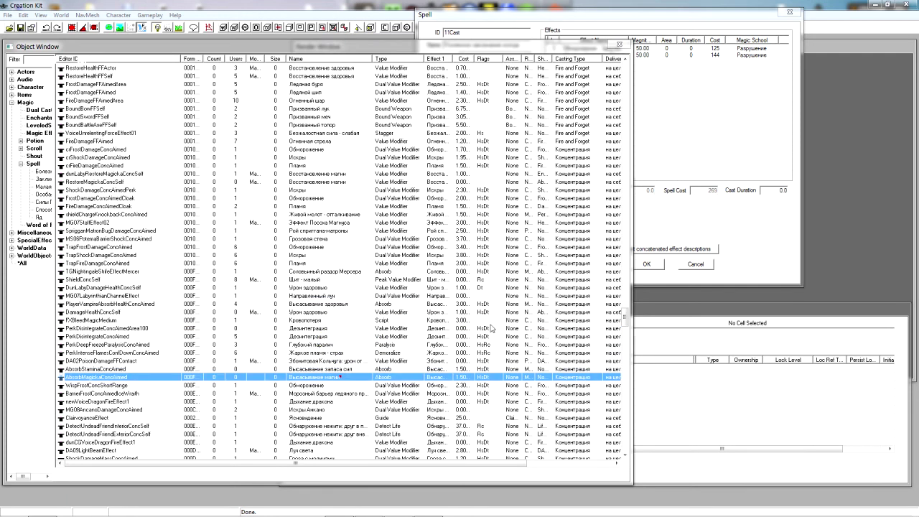
pyautogui.rightClick(614, 82)
pyautogui.click(629, 86)
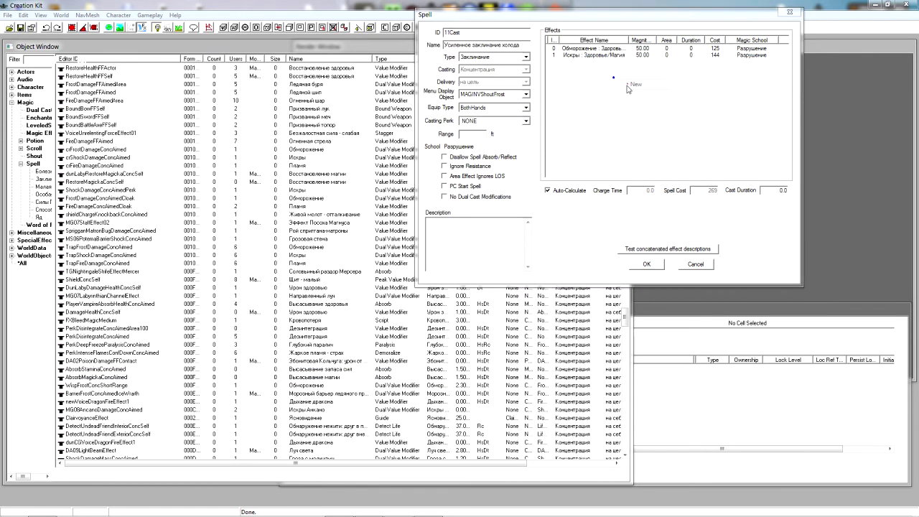
pyautogui.click(310, 231)
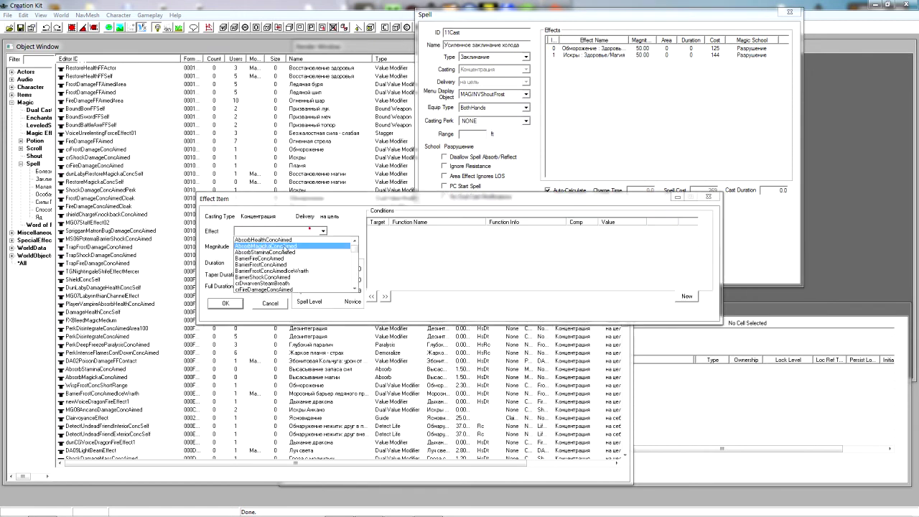
pyautogui.click(258, 239)
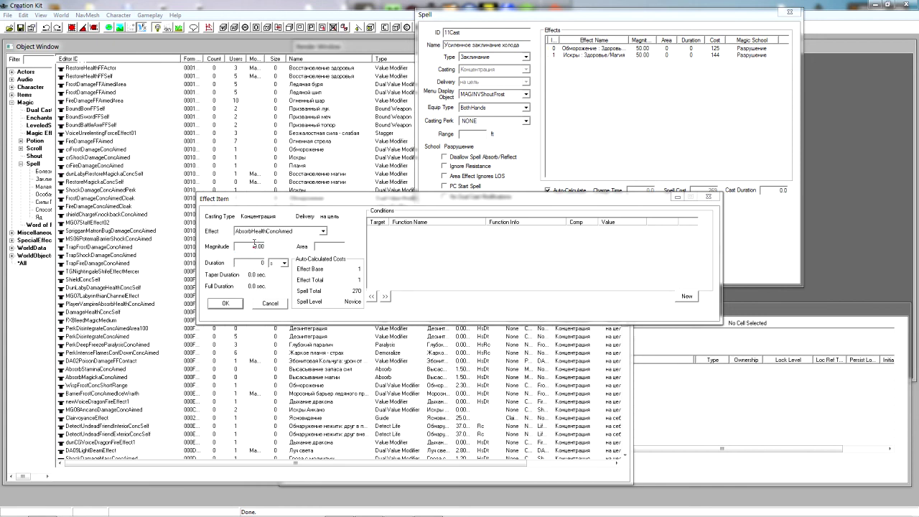
pyautogui.click(227, 304)
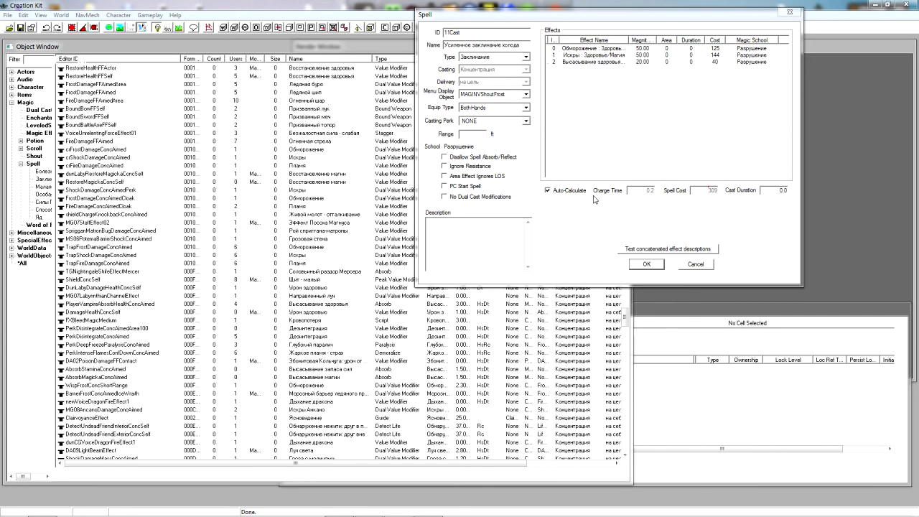
# - Turn off the spell's automatic cost calculation, set the spell cost to 150, and save the spell
pyautogui.click(650, 190)
pyautogui.click(649, 265)
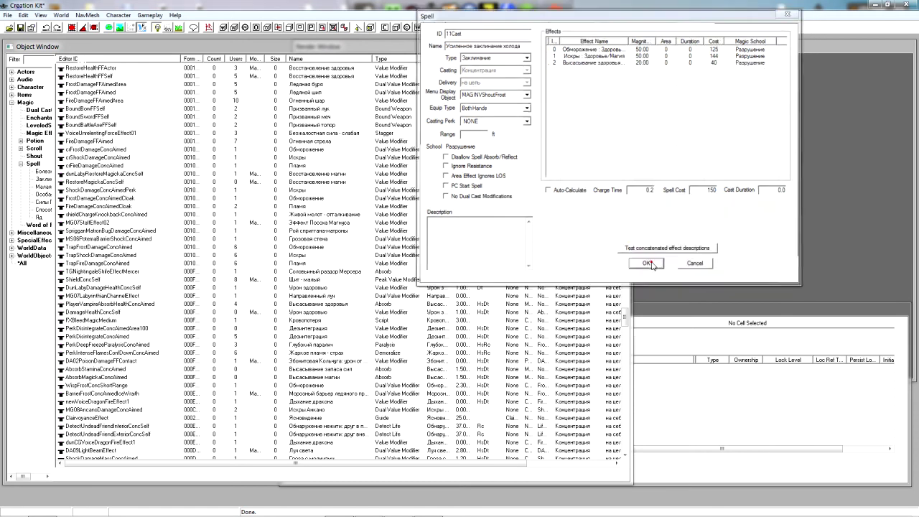
pyautogui.scroll(6, 616, 291)
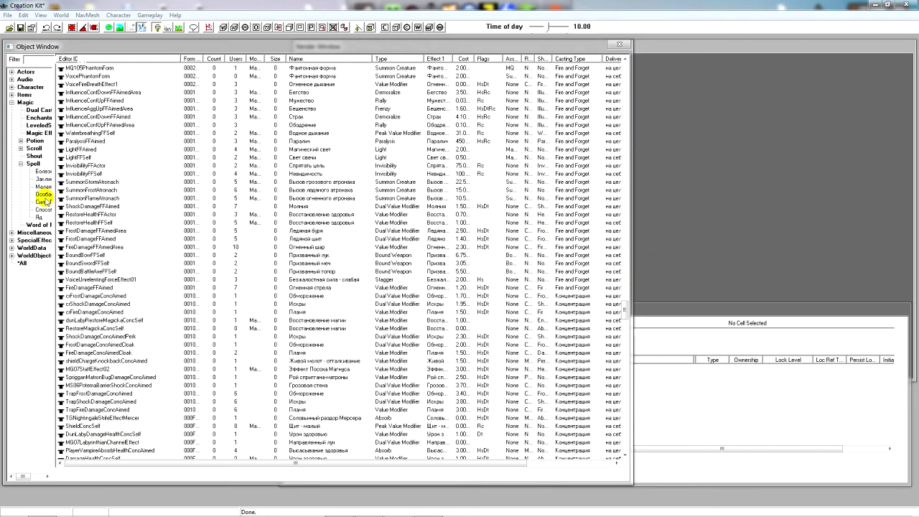
# - Widen the object category tree, narrow the Object Window, and locate 11Cast in the Заклинание spell list sorted by Editor ID
pyautogui.moveTo(55, 198); pyautogui.dragTo(90, 178)
pyautogui.moveTo(629, 151); pyautogui.dragTo(507, 146)
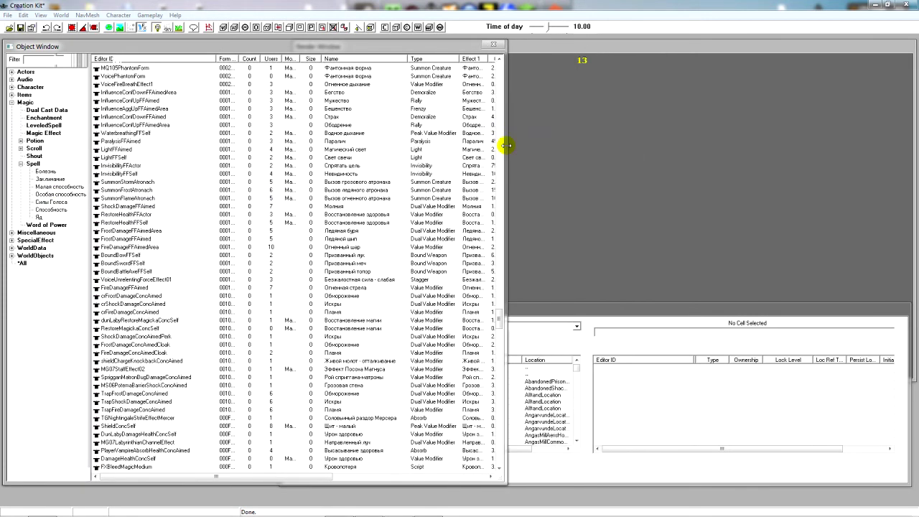
pyautogui.click(49, 179)
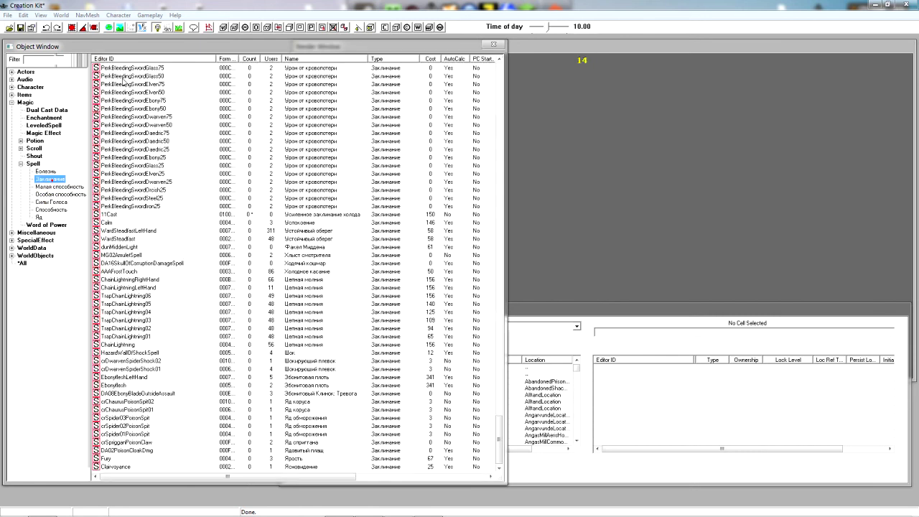
pyautogui.click(492, 369)
pyautogui.click(499, 424)
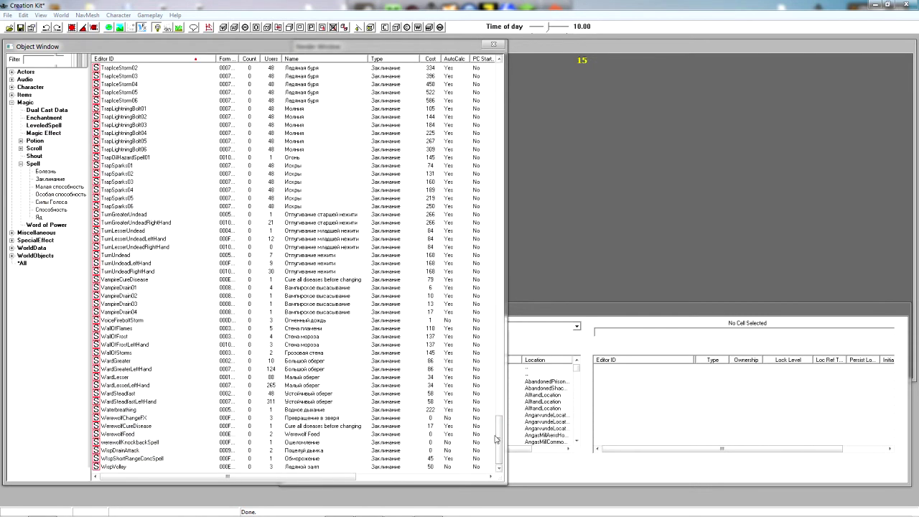
pyautogui.moveTo(499, 440); pyautogui.dragTo(500, 81)
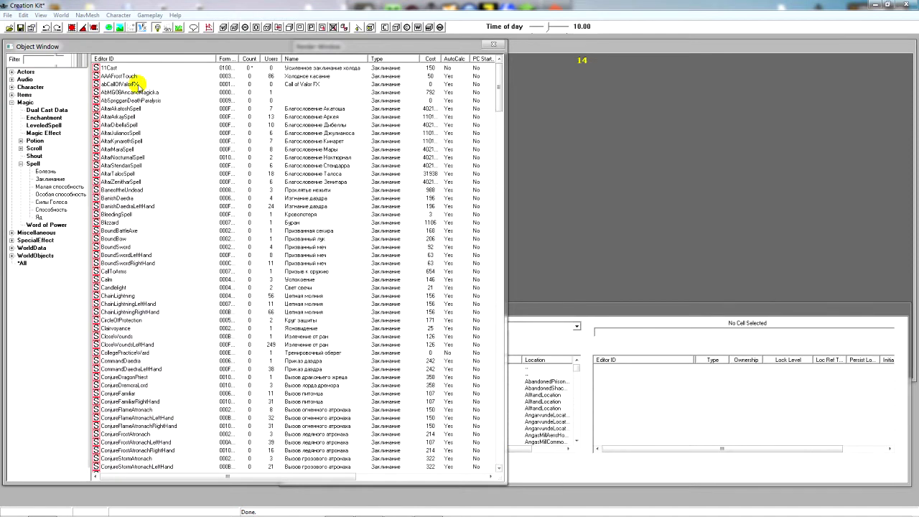
pyautogui.click(133, 69)
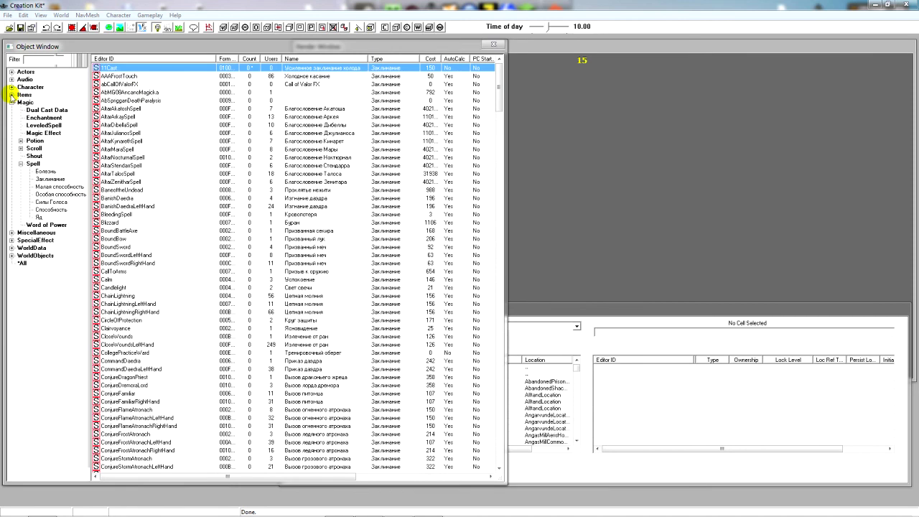
# - Find the SpellTomeSparks spell tome among the Book items and open it for editing
pyautogui.click(12, 95)
pyautogui.doubleClick(33, 126)
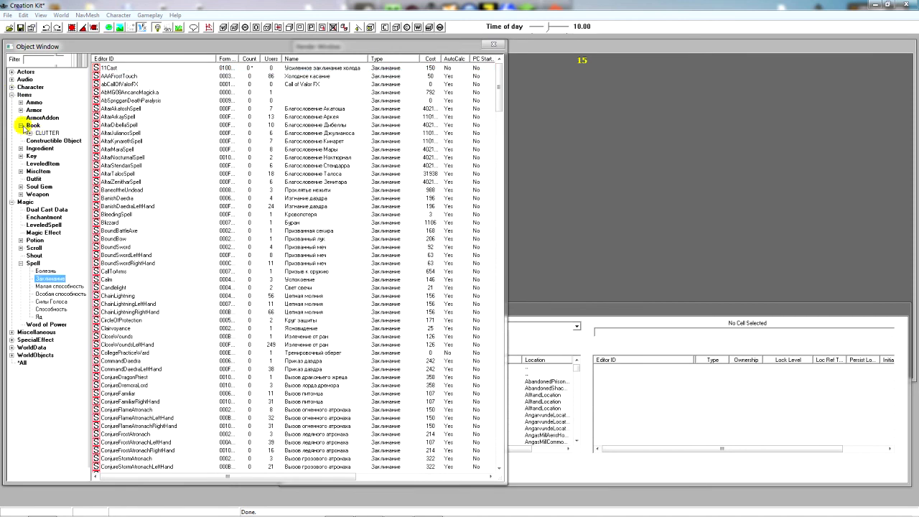
pyautogui.click(499, 79)
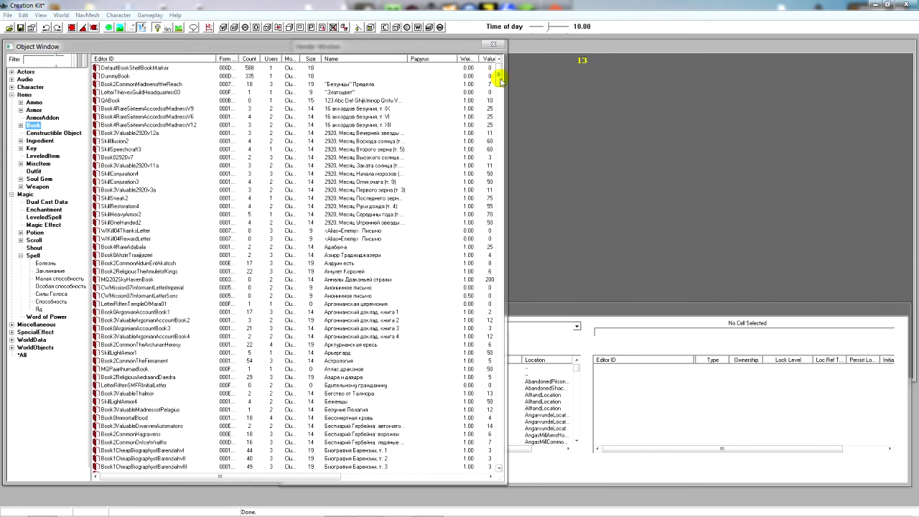
pyautogui.scroll(-13, 467, 409)
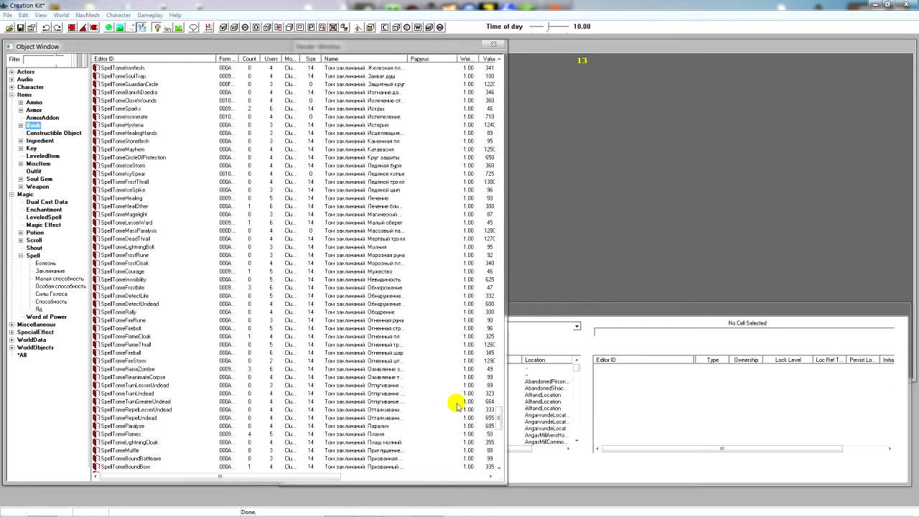
pyautogui.click(352, 110)
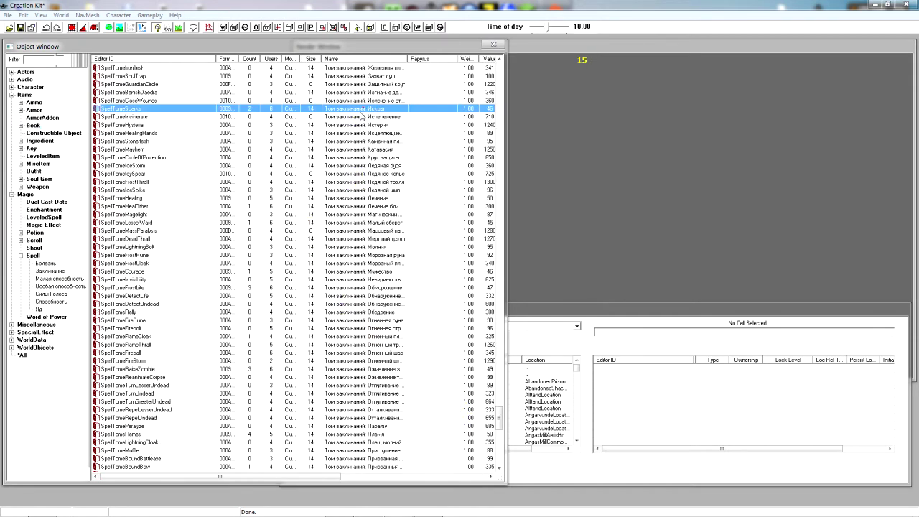
pyautogui.doubleClick(343, 106)
# - Change the book's ID to SpellTomeFrosty and move the book window clear of the object categories
pyautogui.click(274, 154)
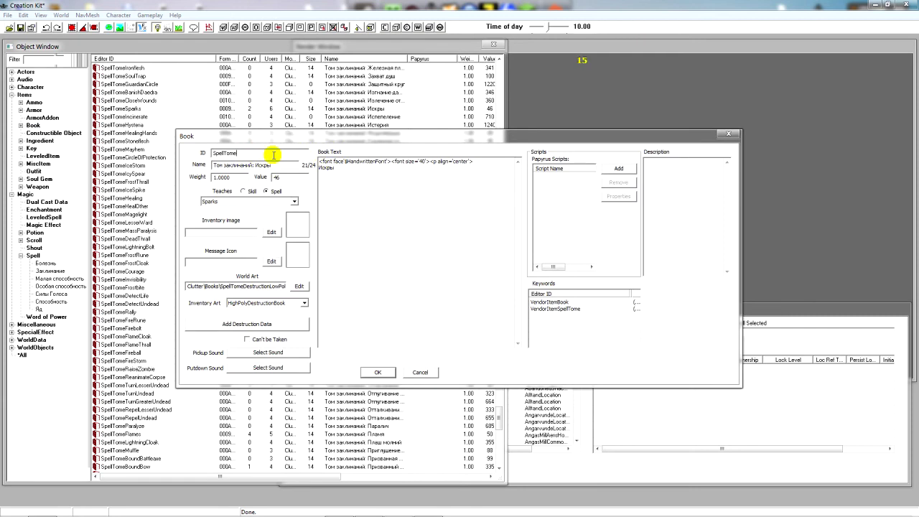
pyautogui.write('Fro')
pyautogui.doubleClick(358, 177)
pyautogui.doubleClick(263, 165)
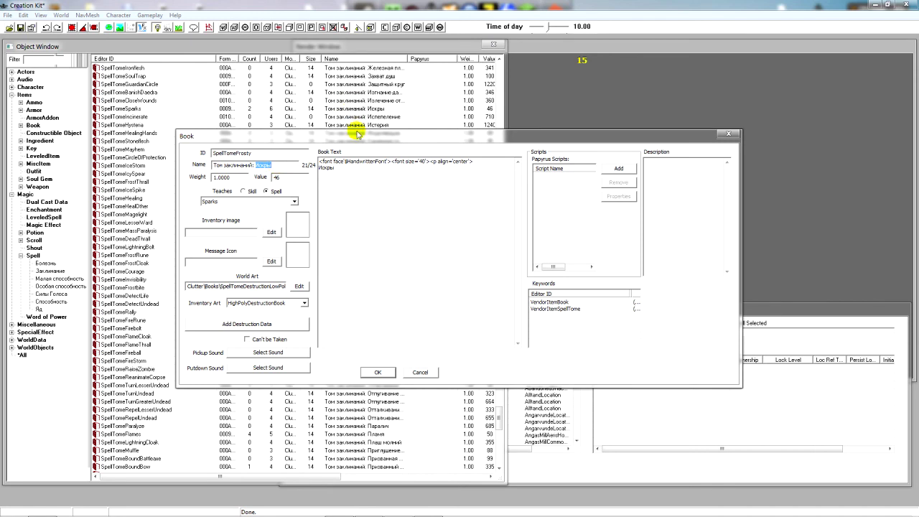
pyautogui.moveTo(361, 138); pyautogui.dragTo(474, 33)
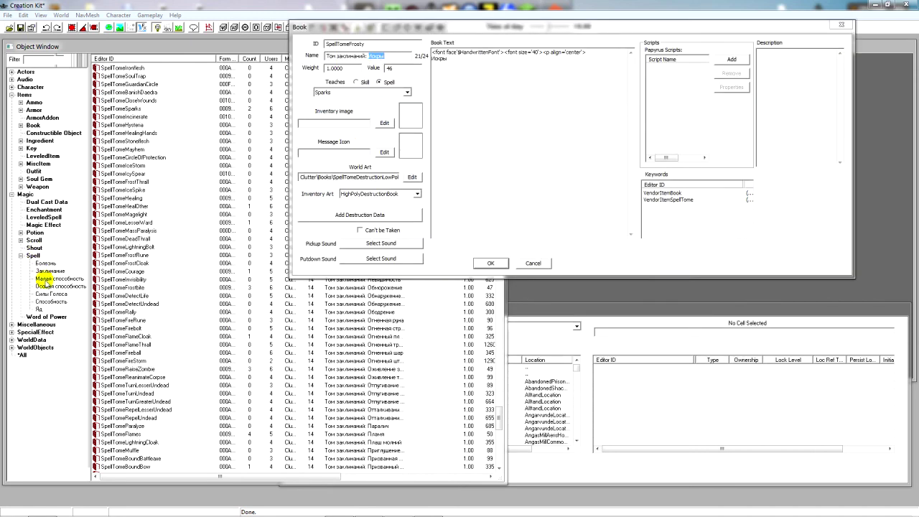
# - Copy the name "Усиленное заклинание холода" from the 11Cast spell and close the spell without changes
pyautogui.click(50, 271)
pyautogui.click(324, 68)
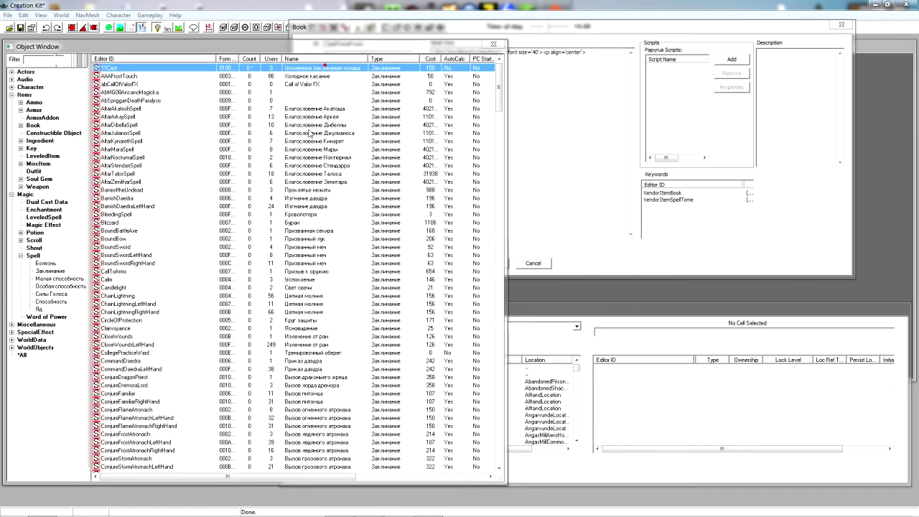
pyautogui.doubleClick(324, 67)
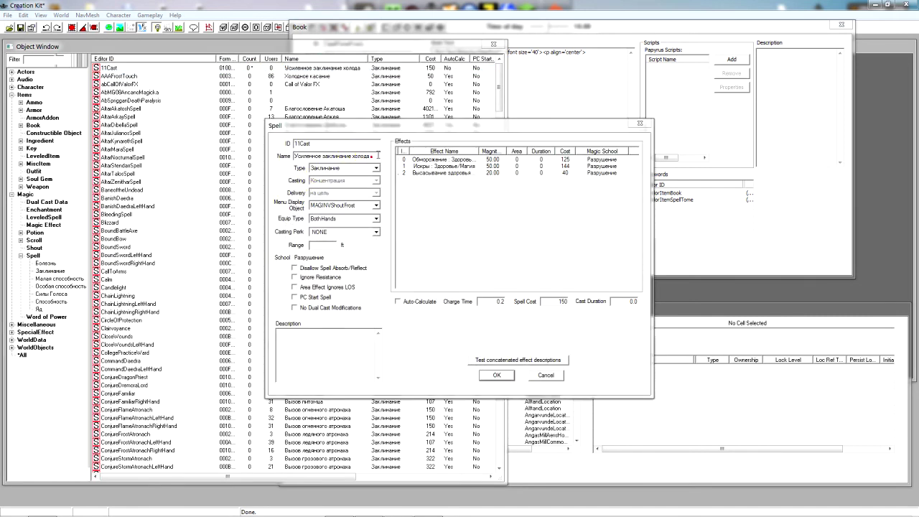
pyautogui.moveTo(380, 156); pyautogui.dragTo(217, 213)
pyautogui.hotkey('ctrl', 'c')
pyautogui.click(546, 375)
# - Replace "Искры" with "Усиленное заклинание холода" in the book's name and text, and dismiss the spelling check
pyautogui.doubleClick(372, 55)
pyautogui.hotkey('ctrl', 'v')
pyautogui.doubleClick(438, 58)
pyautogui.hotkey('ctrl', 'v')
pyautogui.click(453, 58)
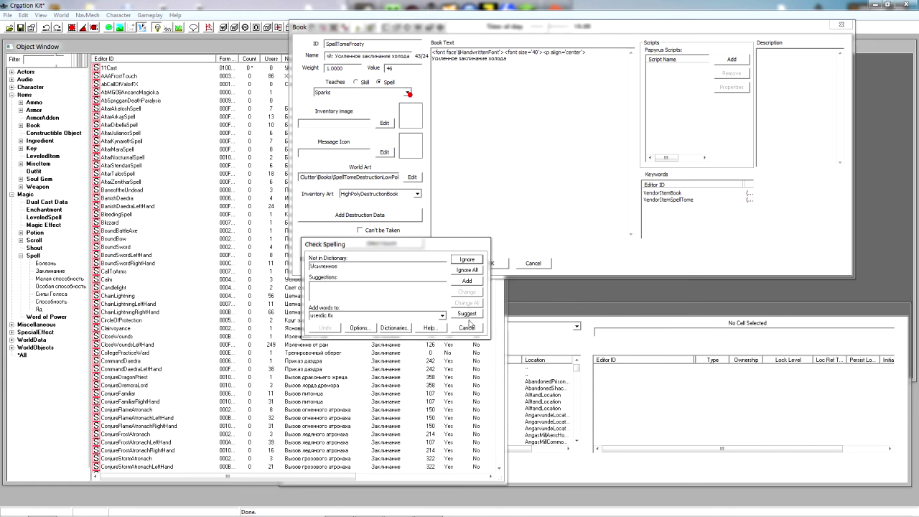
pyautogui.click(467, 328)
# - Set the spell taught by the SpellTomeFrosty book to 11Cast
pyautogui.click(408, 92)
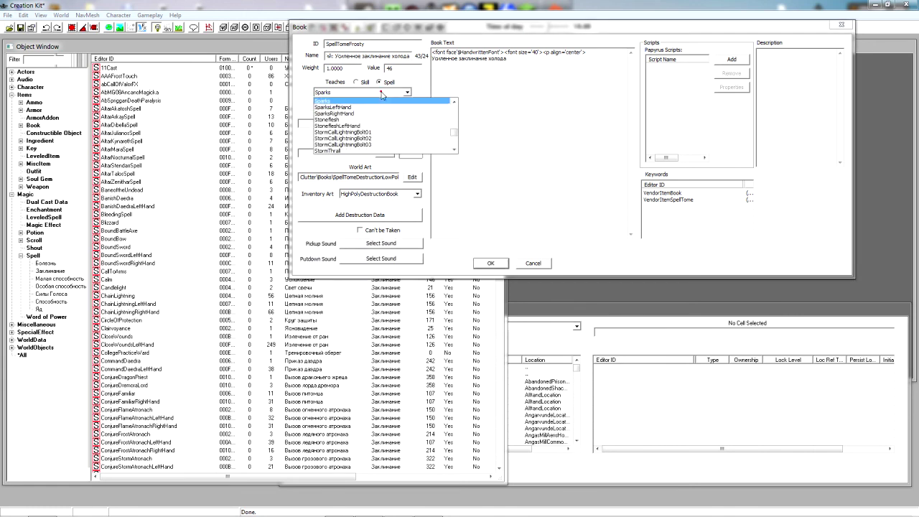
pyautogui.click(455, 133)
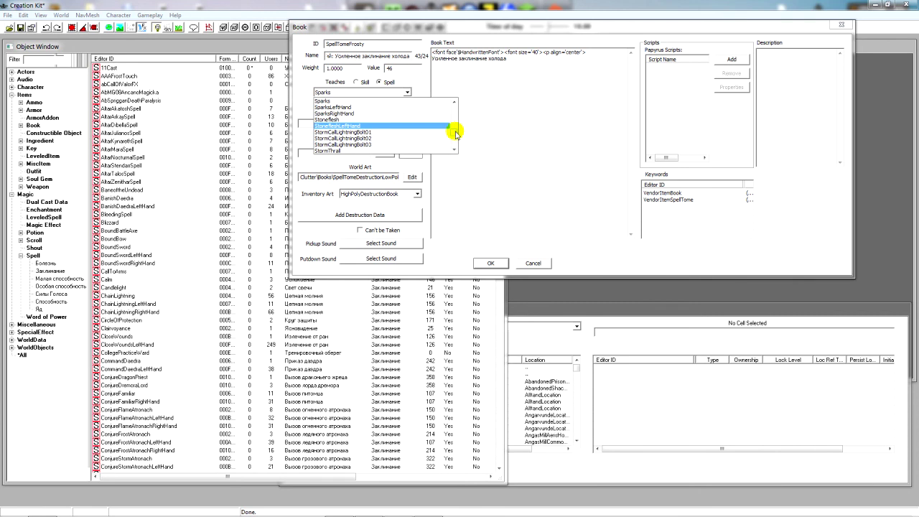
pyautogui.moveTo(455, 133); pyautogui.dragTo(463, 99)
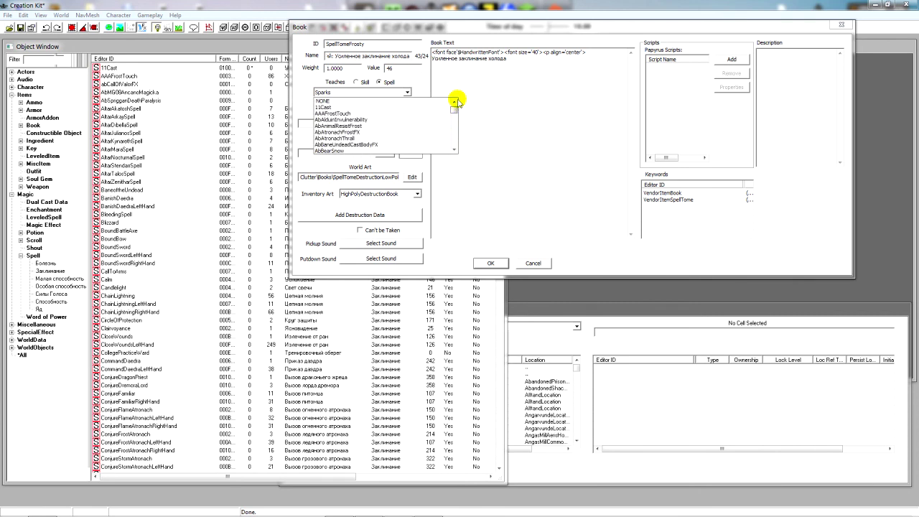
pyautogui.click(379, 108)
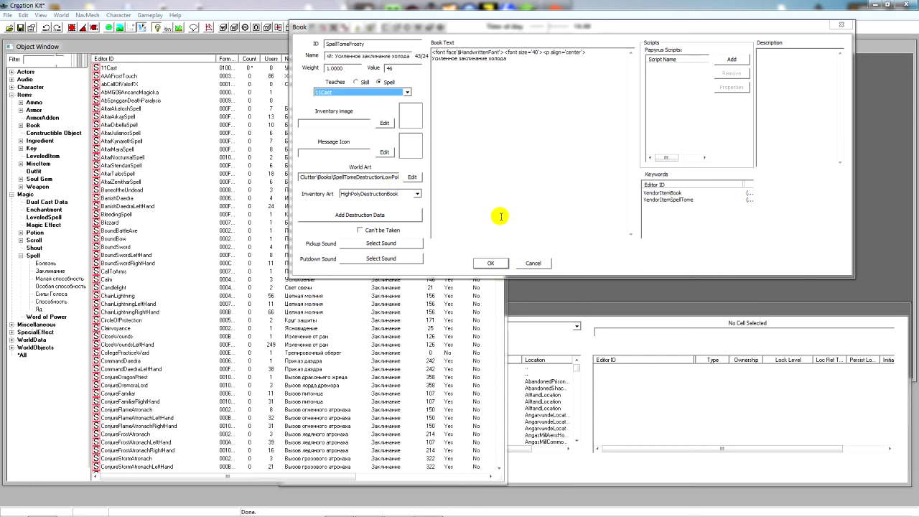
# - Set the book's value to 1520 and save it as a new form
pyautogui.click(404, 67)
pyautogui.write('1')
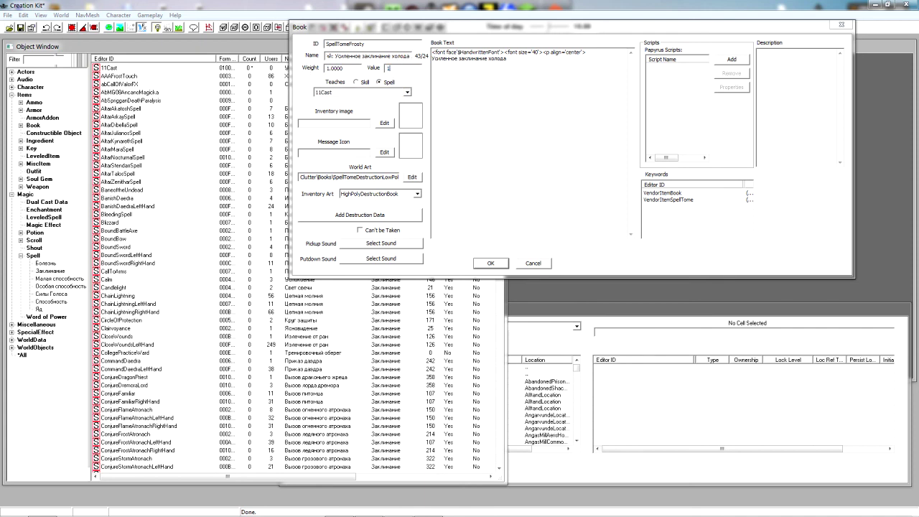
pyautogui.write('520')
pyautogui.click(485, 265)
pyautogui.click(485, 264)
pyautogui.click(470, 303)
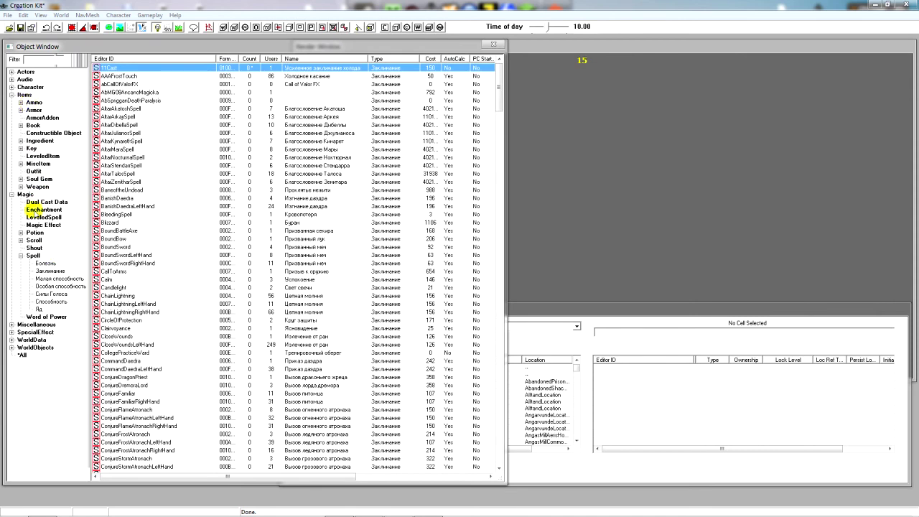
# - Find the SpellTomeFrosty entry among the Book items and widen the Name column to check its title
pyautogui.click(33, 125)
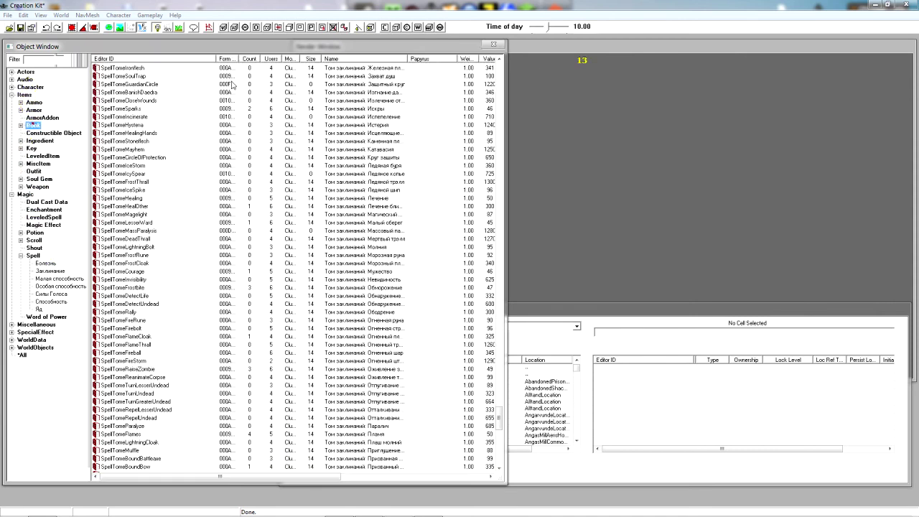
pyautogui.click(216, 239)
pyautogui.scroll(-6, 225, 244)
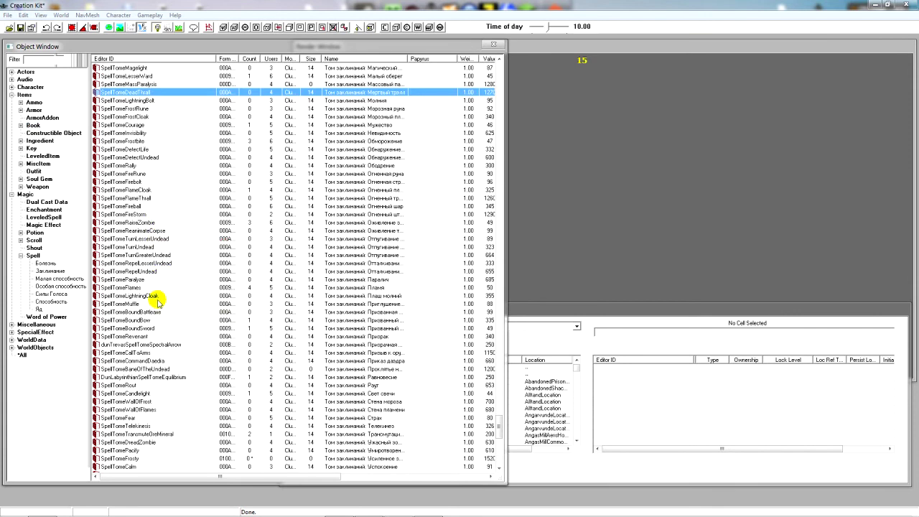
pyautogui.scroll(-11, 266, 263)
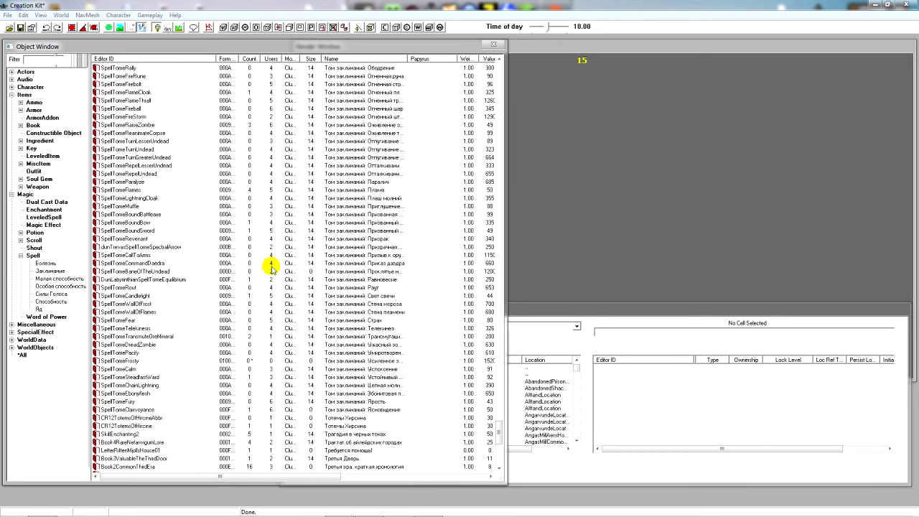
pyautogui.click(386, 205)
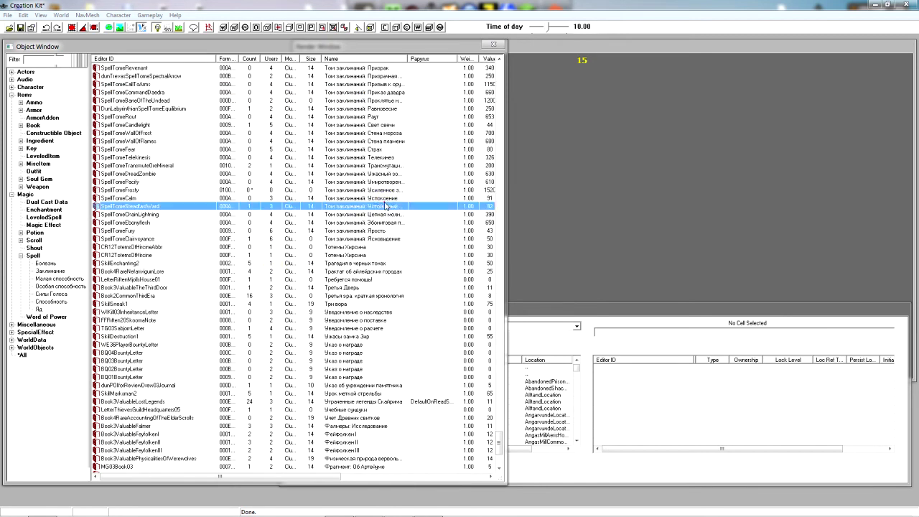
pyautogui.click(391, 190)
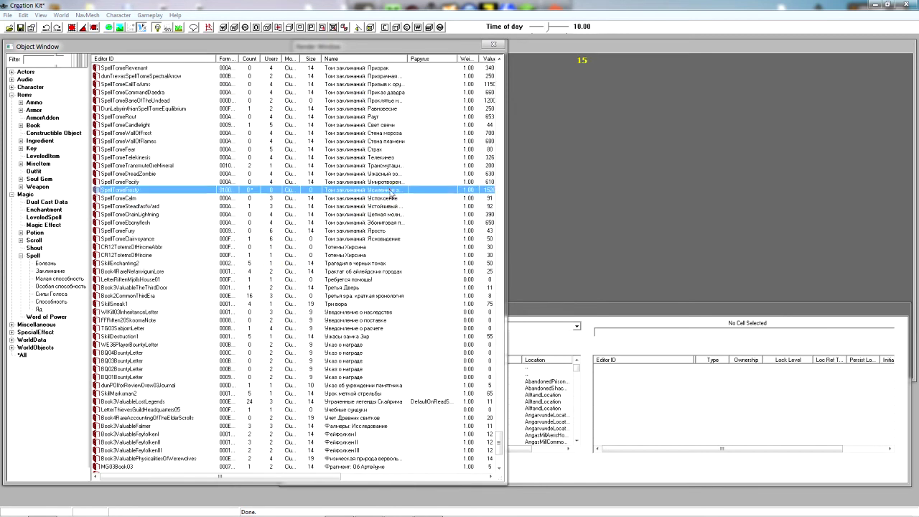
pyautogui.click(270, 190)
pyautogui.moveTo(408, 58); pyautogui.dragTo(434, 58)
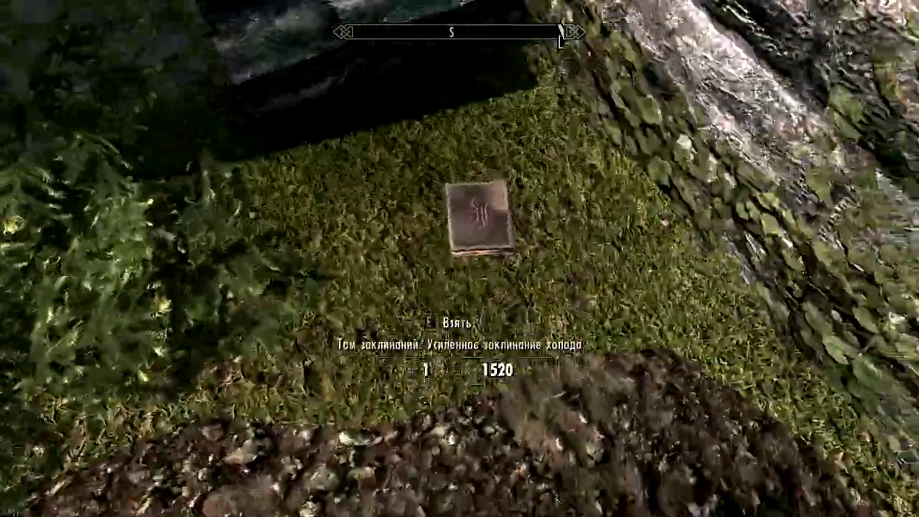
# - In Skyrim, take the tome "Усиленное заклинание холода", read it from the inventory's books to learn the spell, and walk into the stone tower
pyautogui.press('e')
pyautogui.press('Tab')
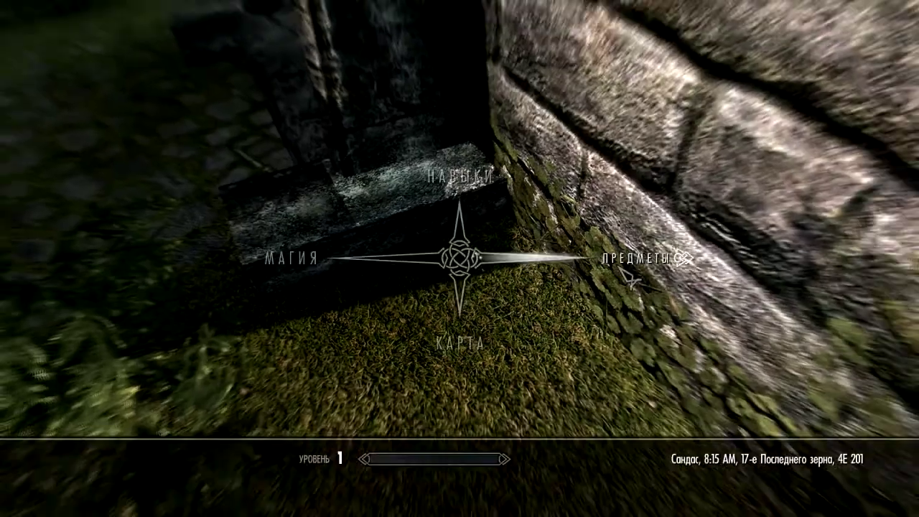
pyautogui.press('i')
pyautogui.click(325, 45)
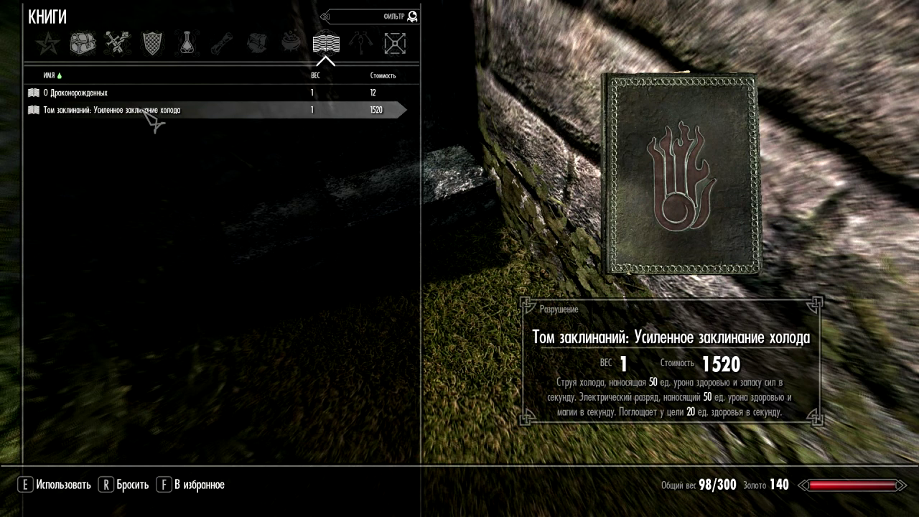
pyautogui.click(146, 113)
pyautogui.press('Tab')
pyautogui.press('w')
pyautogui.press('w')
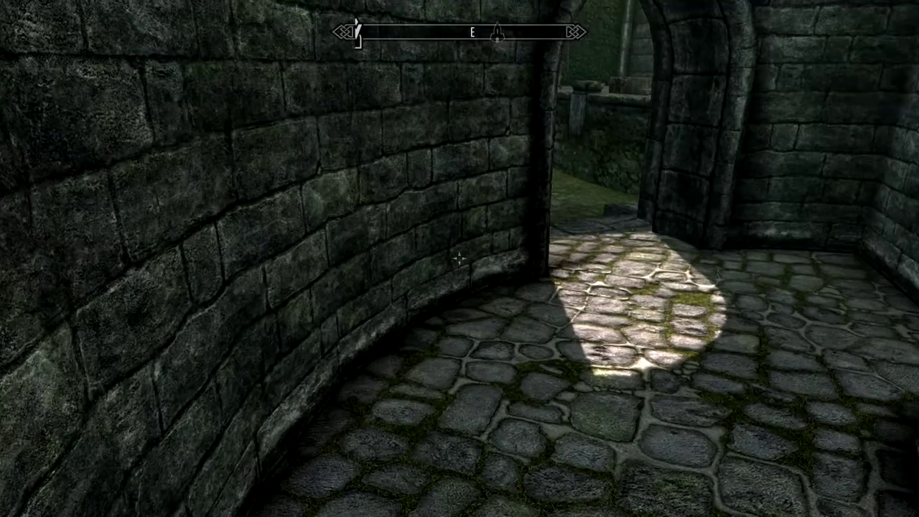
# - Equip the spell "Усиленное заклинание холода" in both hands from the magic list and return to the game
pyautogui.press('Tab')
pyautogui.click(295, 259)
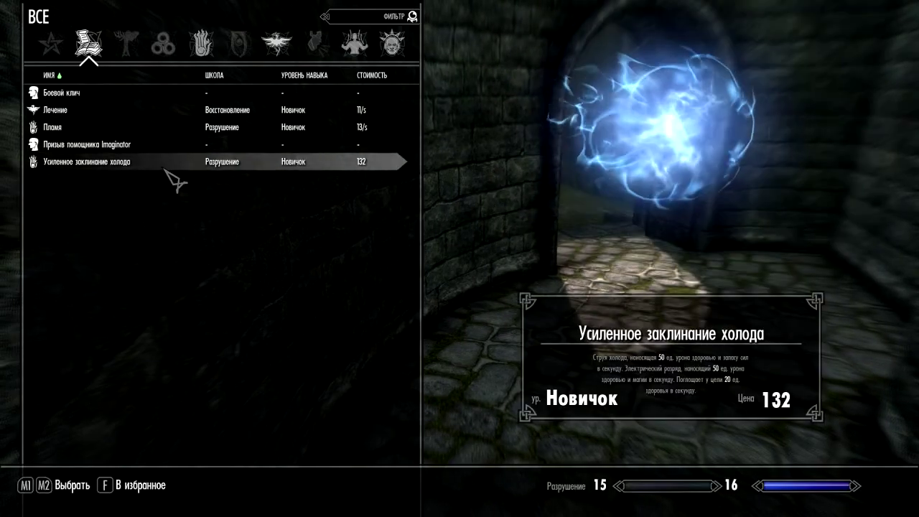
pyautogui.click(165, 170)
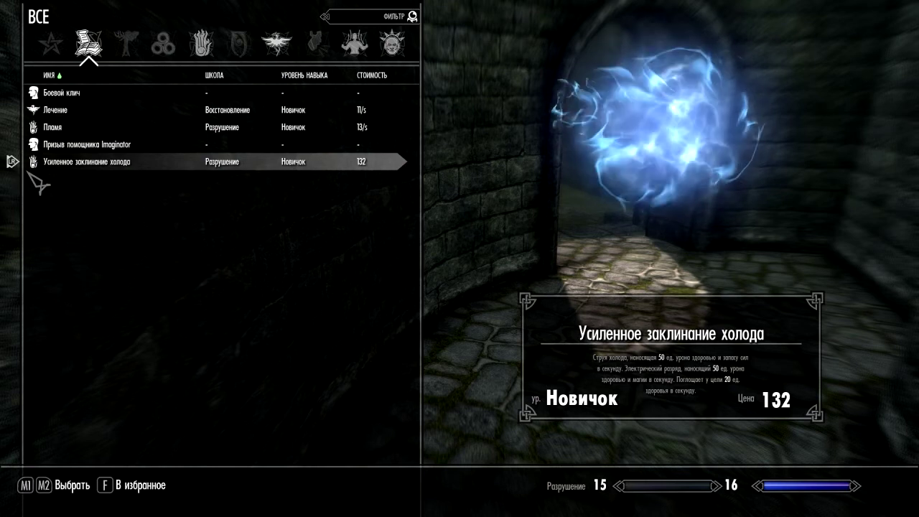
pyautogui.press('Tab')
# - Ready the spell in both hands, test-cast it inside the tower and move toward the stairs
pyautogui.press('r')
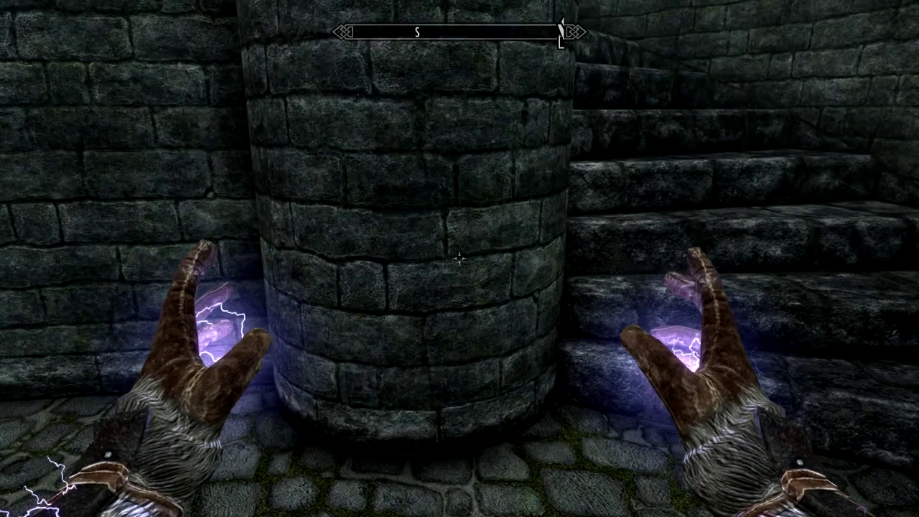
pyautogui.moveTo(460, 259); pyautogui.dragTo(460, 259)
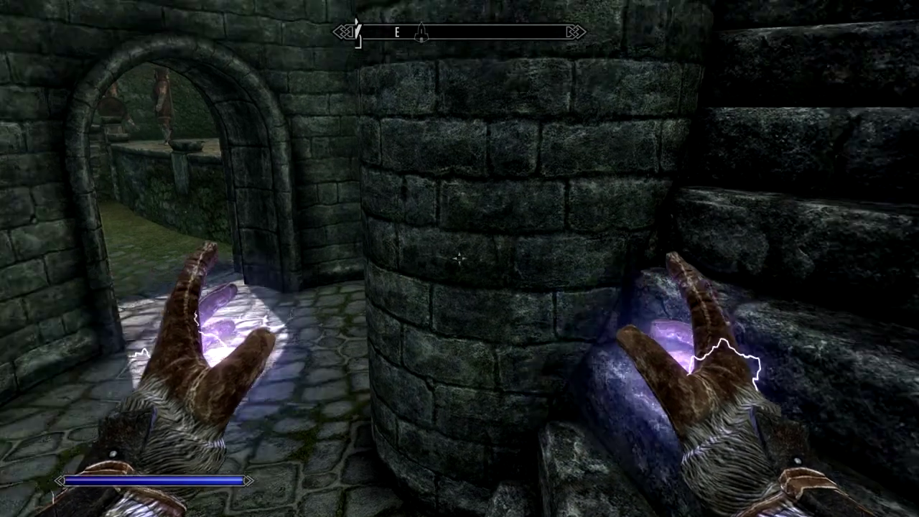
pyautogui.press('w')
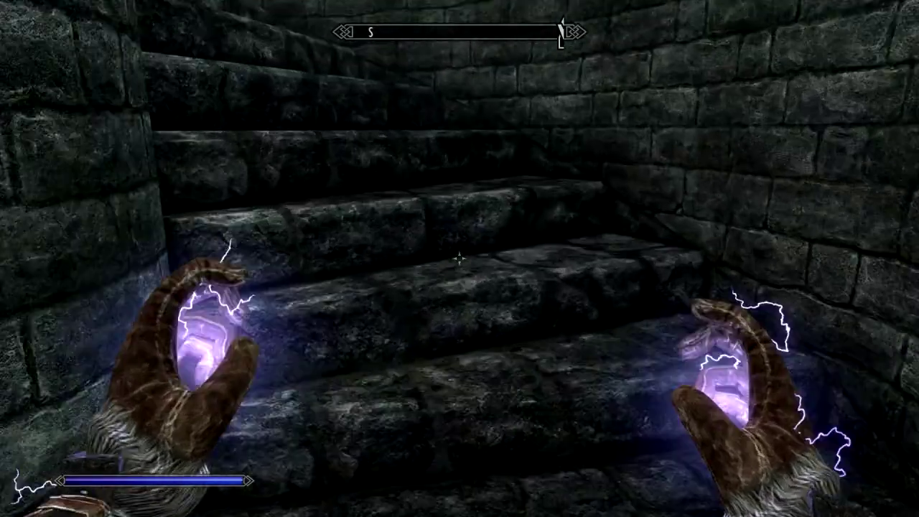